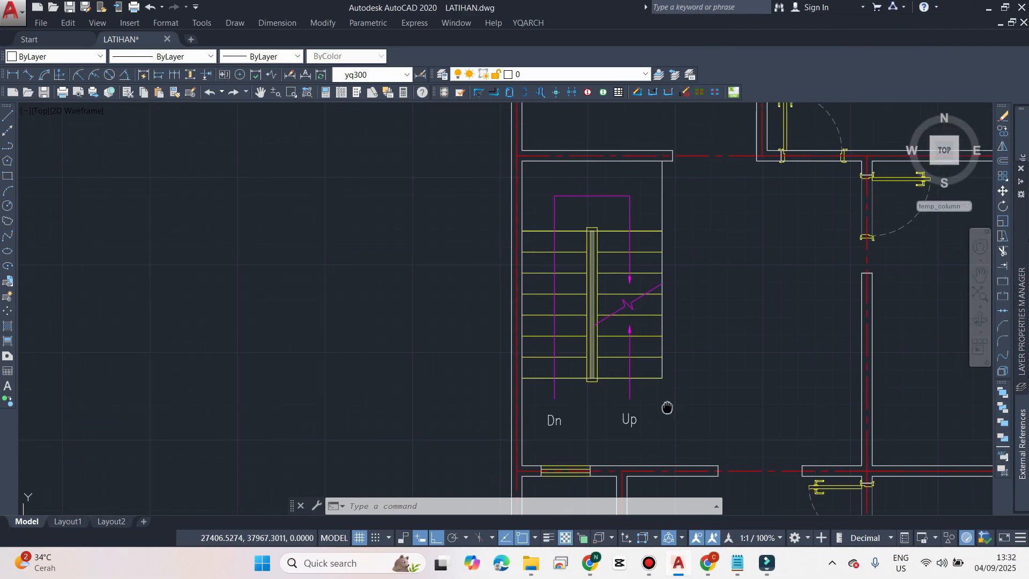
- Draw horizontal construction lines through the stair plan's lowest tread line and the tread line above it
middle_drag(666, 407, 661, 407)
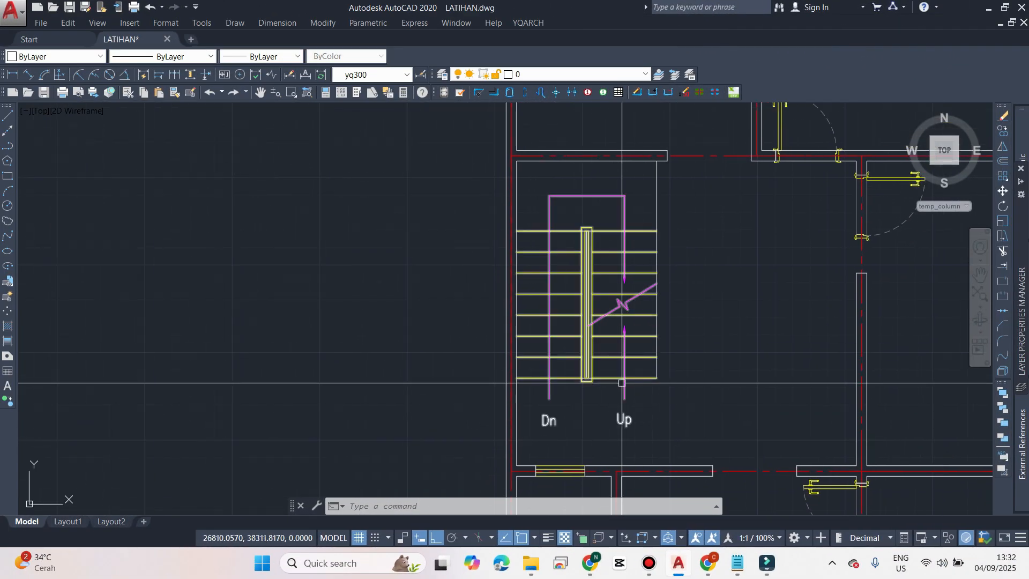
text(l)
key(Return)
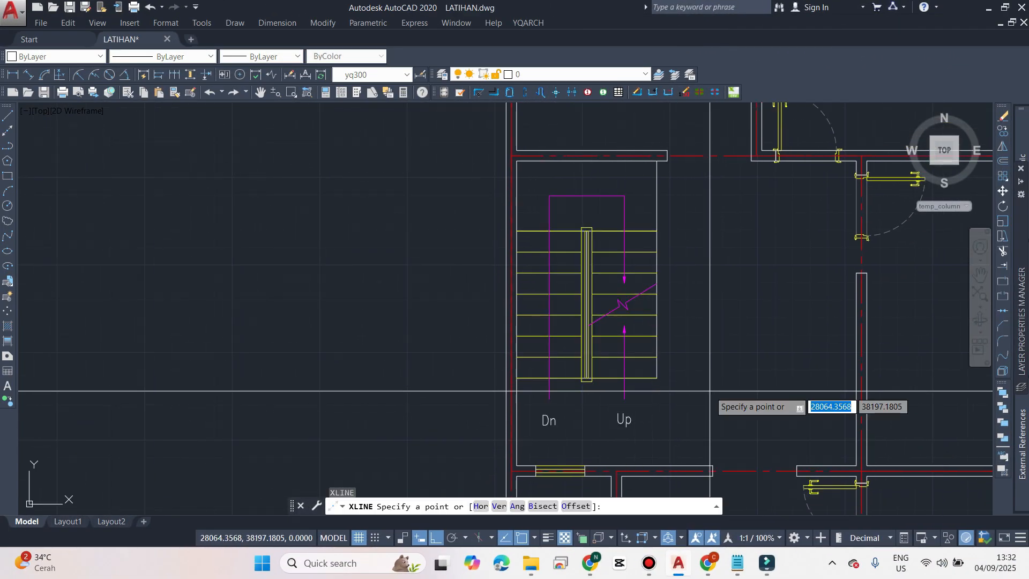
click(609, 378)
key(Return)
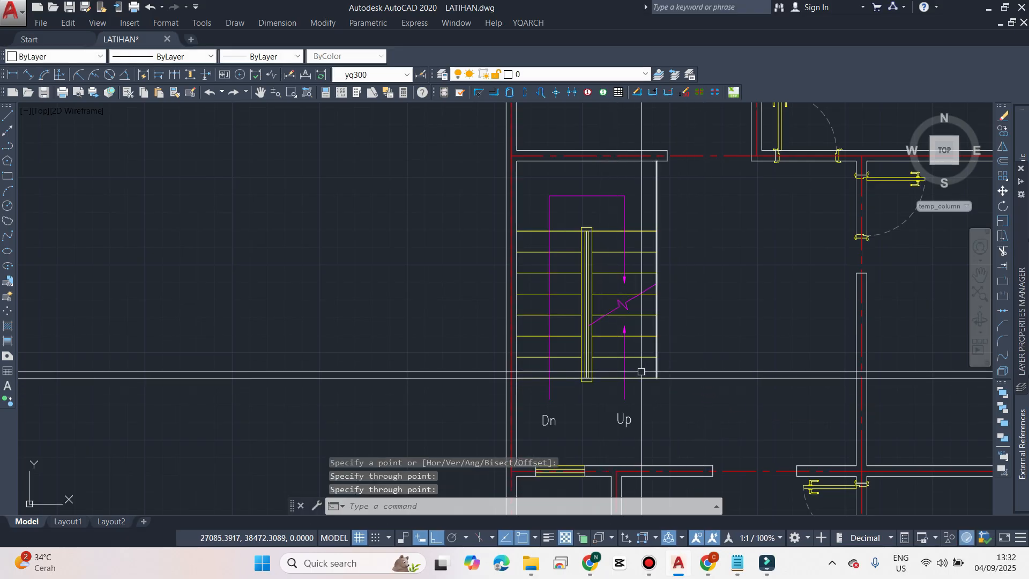
middle_drag(641, 372, 643, 391)
key(Return)
click(658, 376)
click(654, 376)
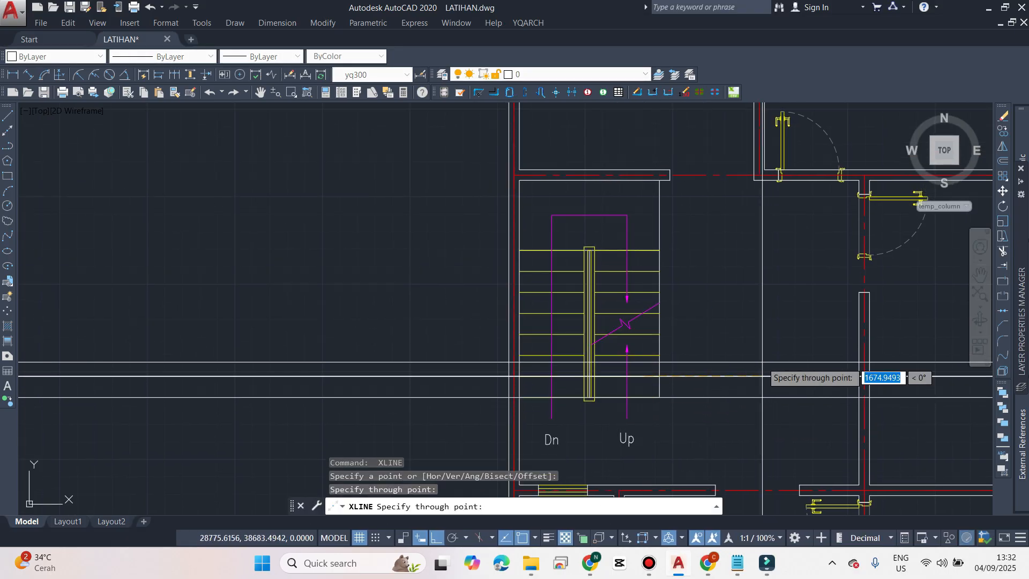
key(Return)
- Add horizontal construction lines through the third, fourth and fifth tread lines of the stair plan
key(Return)
click(648, 355)
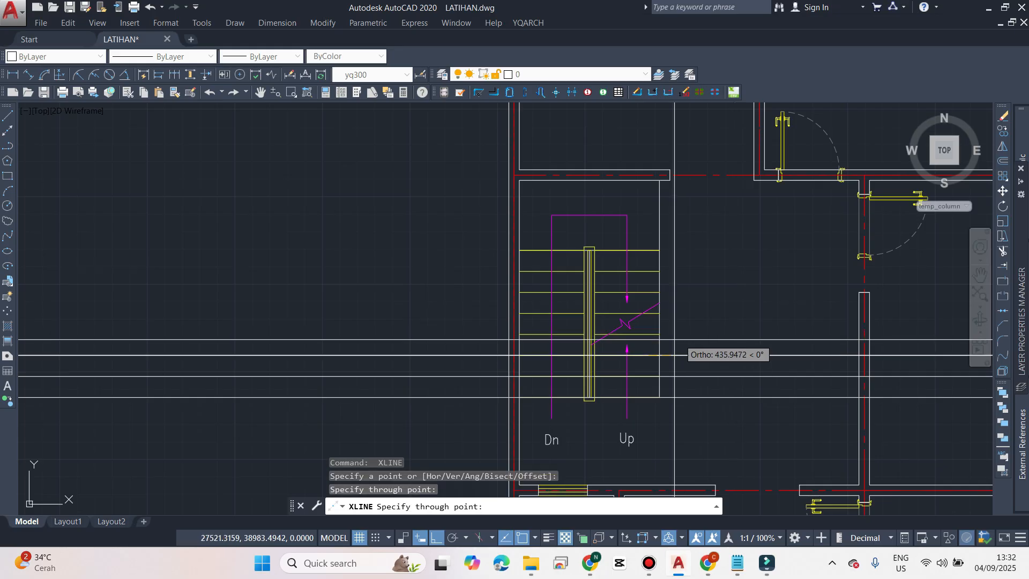
click(734, 334)
key(Return)
key(Return)
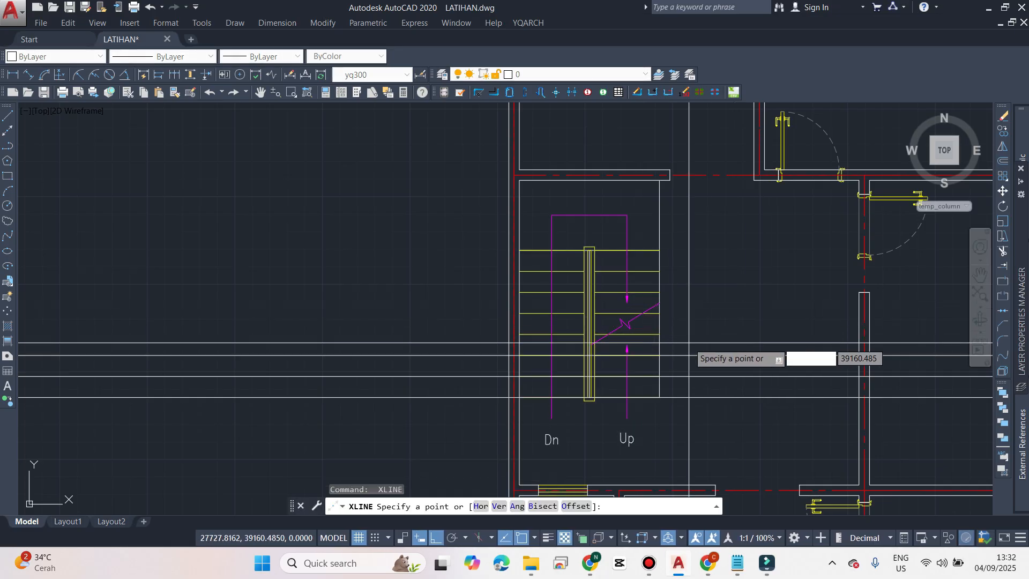
click(643, 334)
click(707, 323)
key(Return)
key(Return)
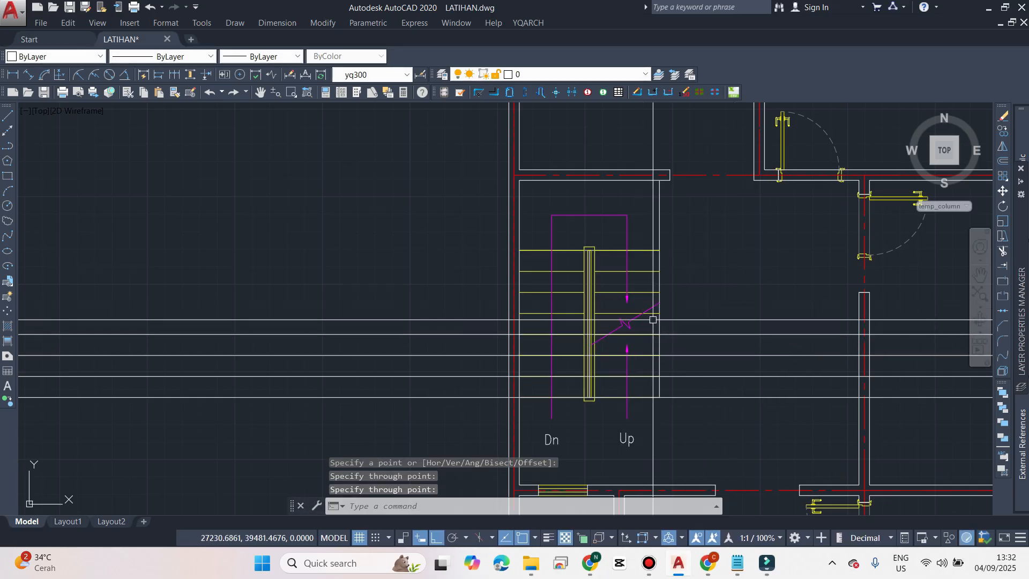
click(605, 314)
click(722, 295)
key(Escape)
- Complete the construction lines at the upper treads and move the uppermost one to the inner wall face at the landing
click(471, 282)
click(439, 339)
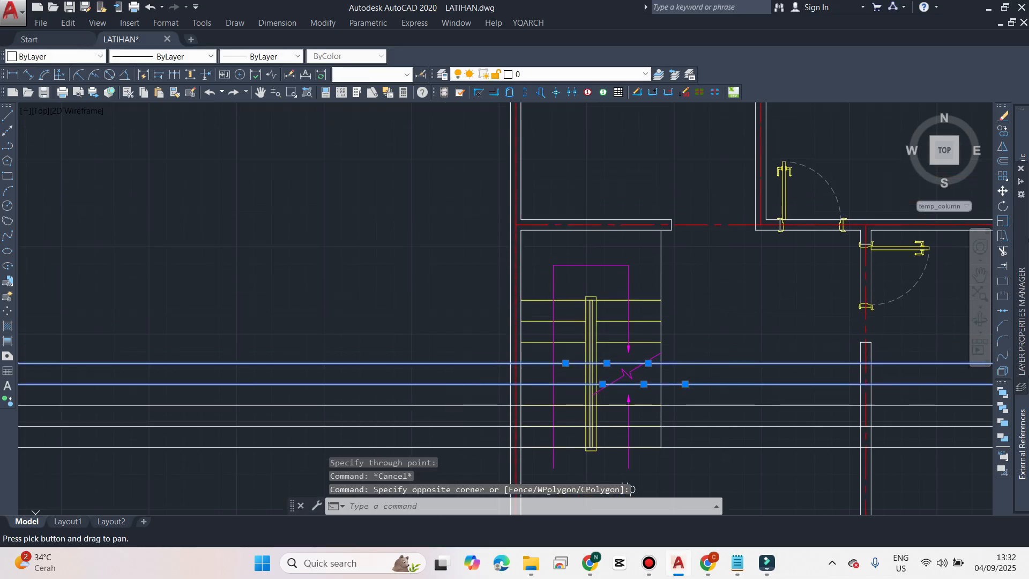
scroll(531, 315, up, 5)
text(m)
key(Return)
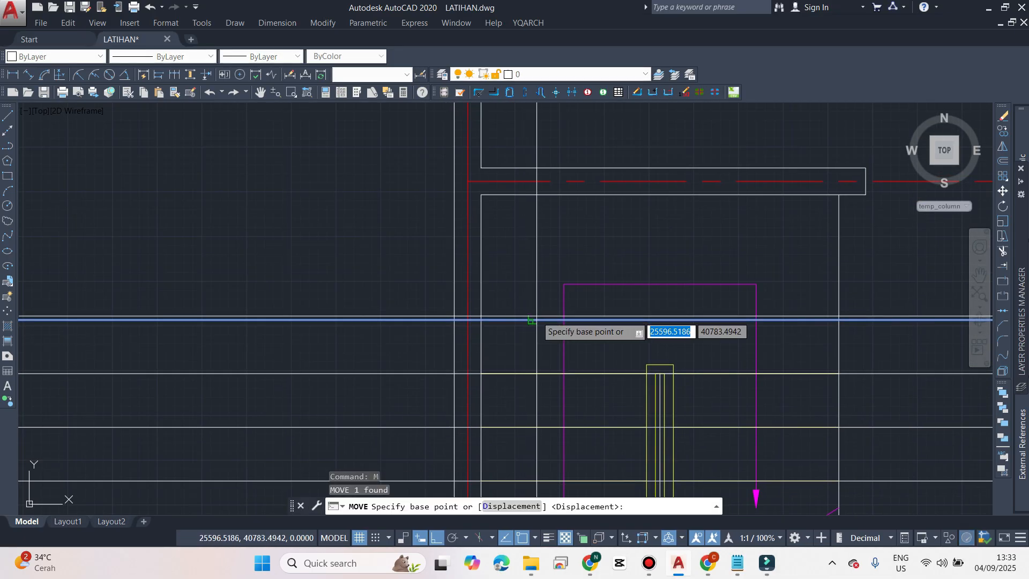
click(531, 315)
scroll(525, 289, down, 5)
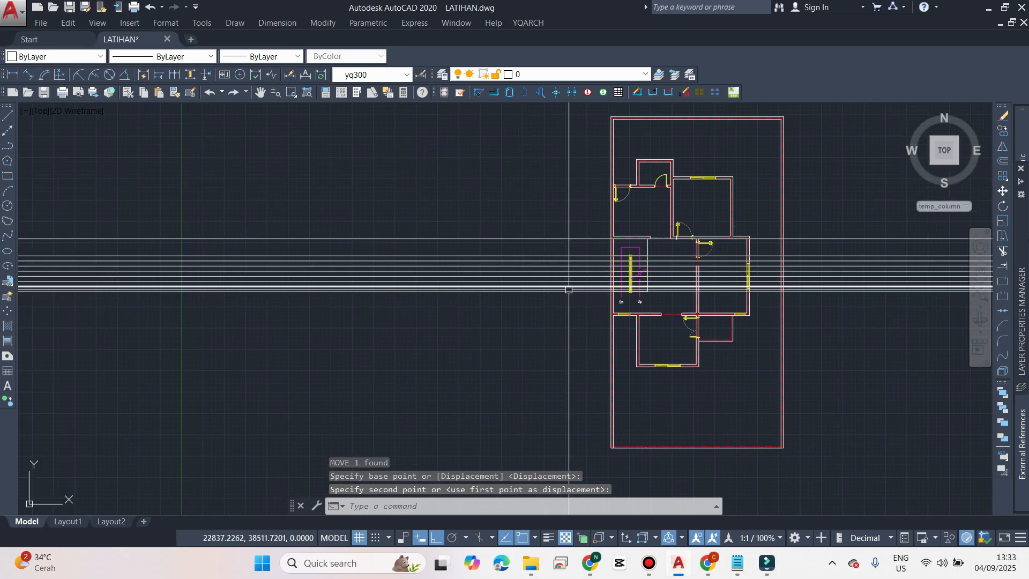
key(Escape)
- Draw an L-shaped step polyline left of the plan, 300 vertically between two construction lines and 170 horizontally
scroll(485, 301, up, 4)
text(PL)
key(Return)
scroll(488, 307, up, 3)
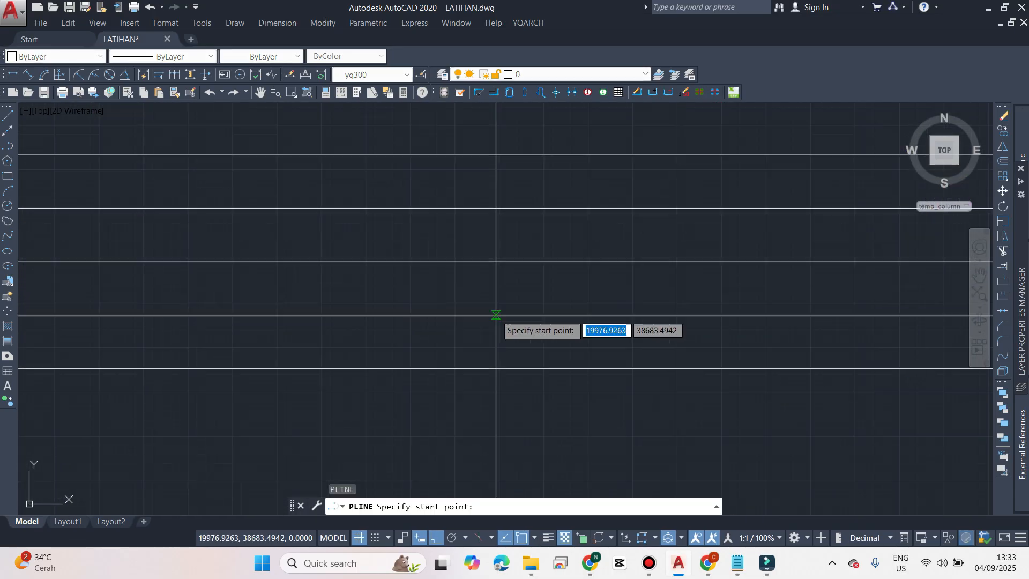
click(496, 315)
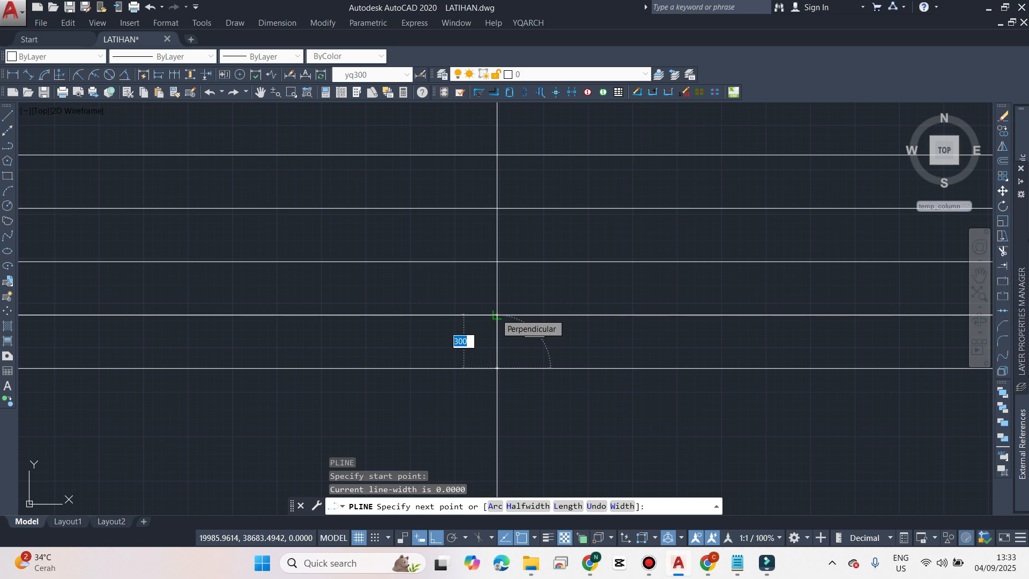
click(497, 315)
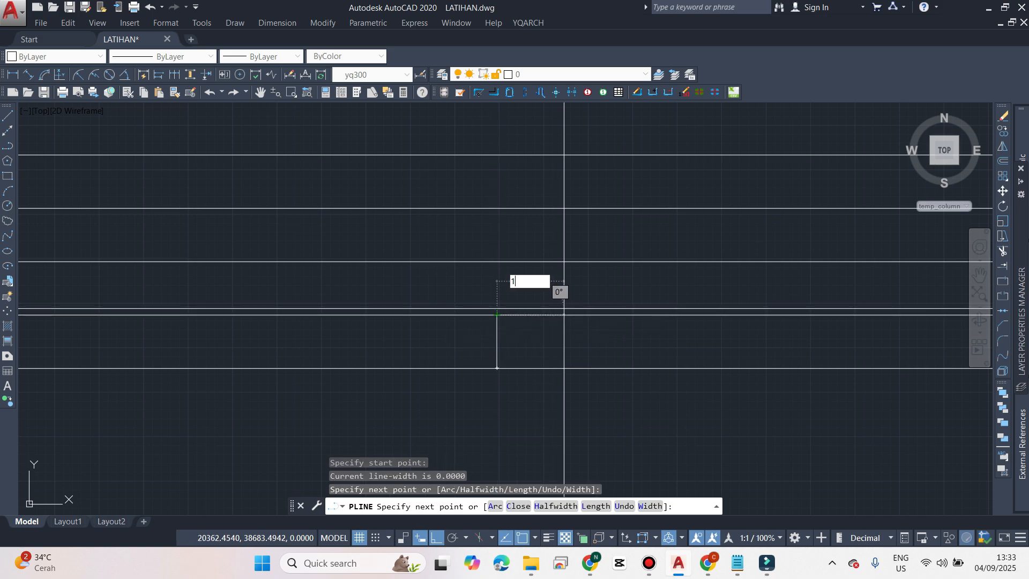
text(170)
key(Return)
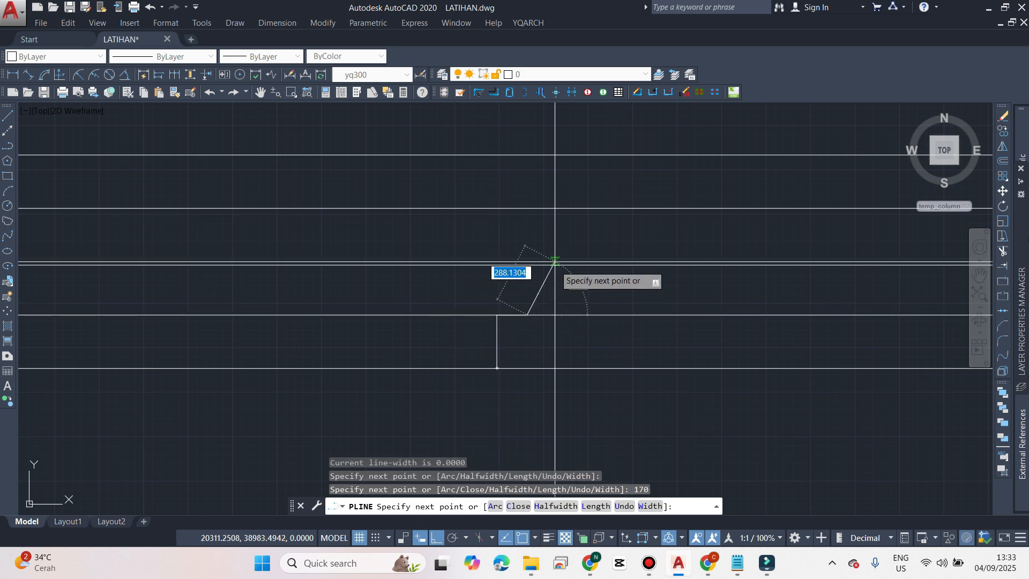
key(Return)
- Copy the step polyline end to end up the construction lines to form a stair flight
click(542, 319)
click(486, 339)
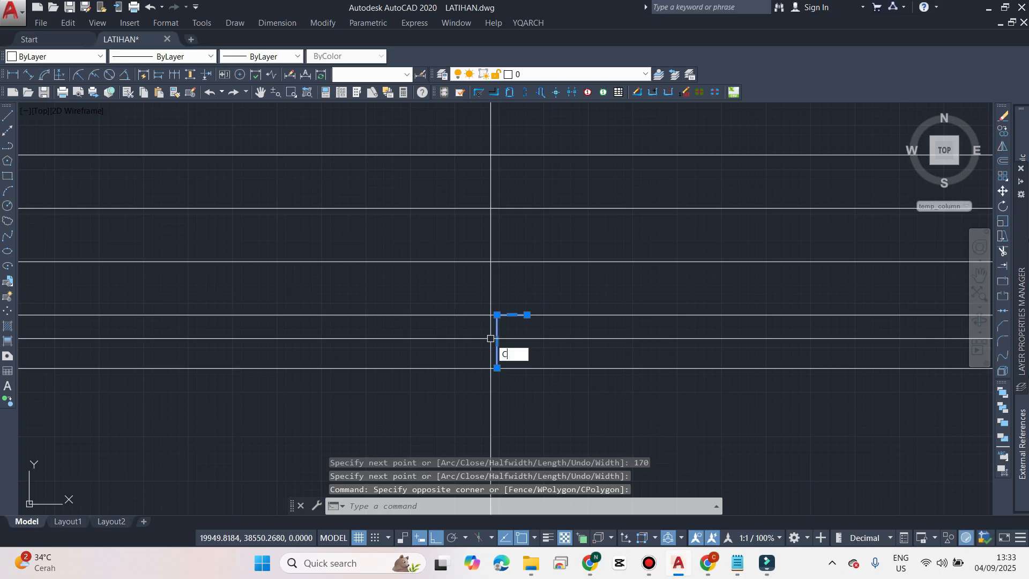
text(co)
key(Return)
click(497, 368)
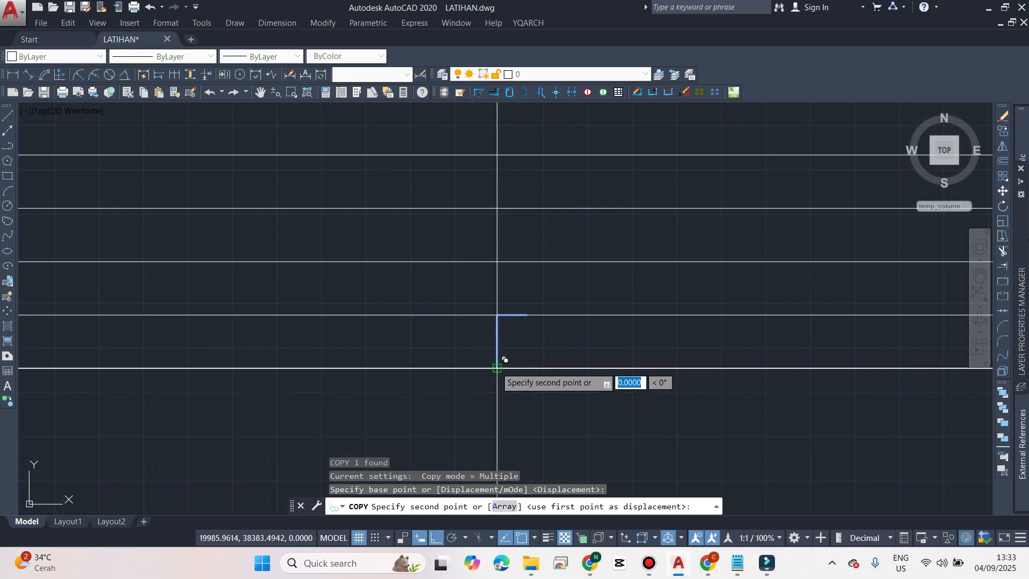
click(527, 315)
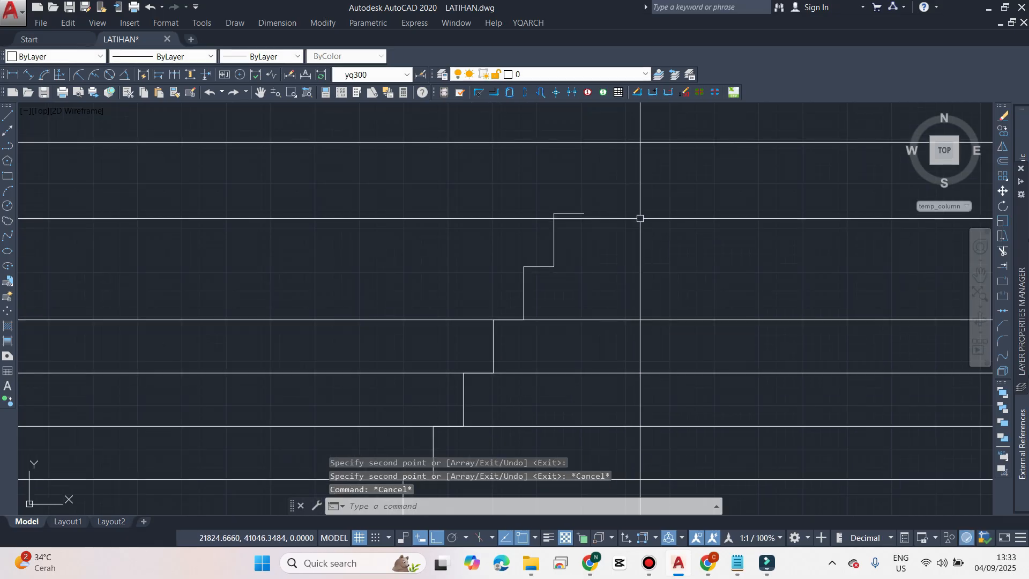
- Erase the two surplus steps above the last tread construction line
click(640, 218)
click(520, 278)
text(e)
key(Return)
key(Escape)
middle_drag(580, 298, 575, 325)
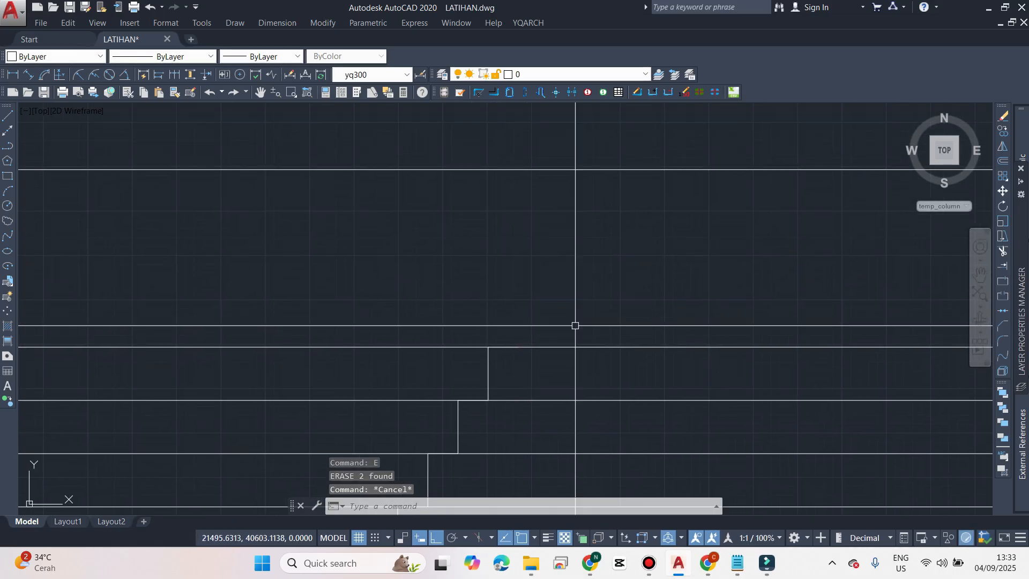
- Draw a vertical polyline from the end of the top step up past the landing construction line
text(PL)
key(Return)
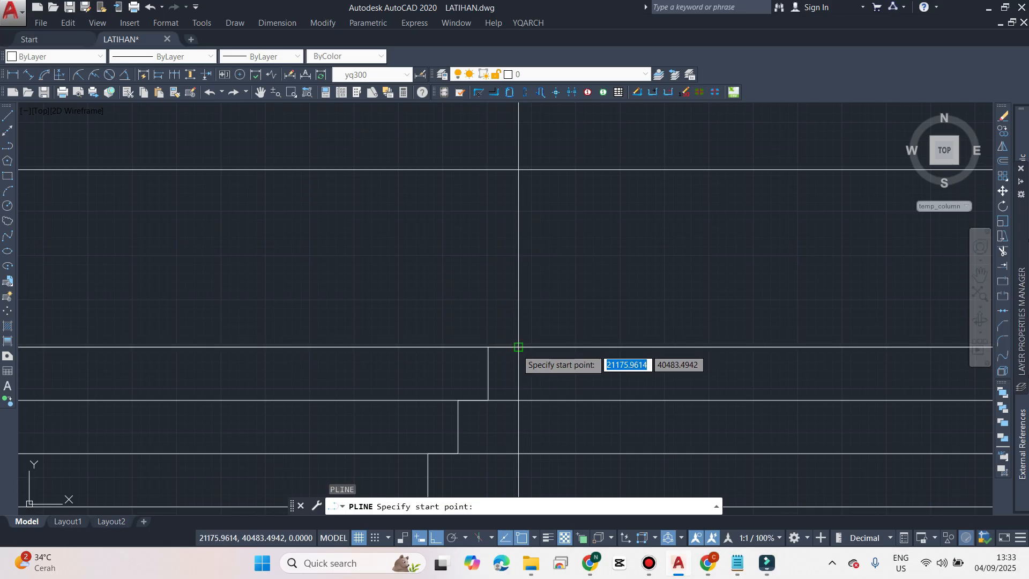
click(519, 347)
middle_drag(541, 190, 527, 382)
click(544, 230)
key(Return)
key(Escape)
- Mirror the stair flight about the vertical landing line, keeping the original steps
scroll(562, 172, down, 6)
scroll(558, 267, up, 4)
key(Escape)
scroll(431, 231, down, 4)
scroll(431, 230, up, 2)
click(430, 230)
click(543, 338)
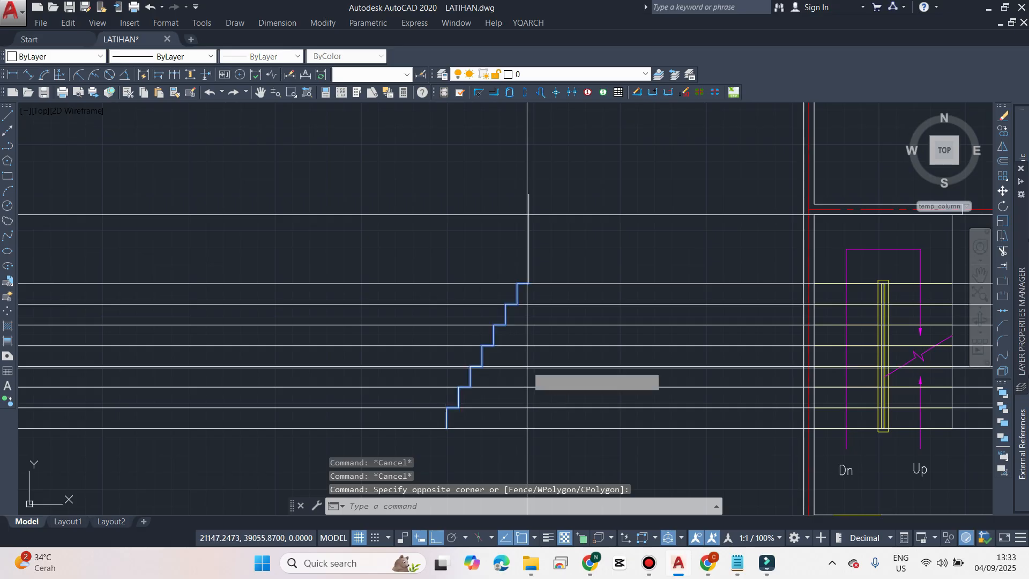
text(mi)
key(Return)
scroll(525, 298, up, 4)
click(535, 260)
click(568, 154)
key(Return)
scroll(561, 224, down, 8)
middle_drag(556, 209, 538, 220)
middle_drag(563, 260, 573, 283)
key(Escape)
key(Escape)
key(Escape)
scroll(528, 268, up, 4)
click(441, 130)
click(710, 453)
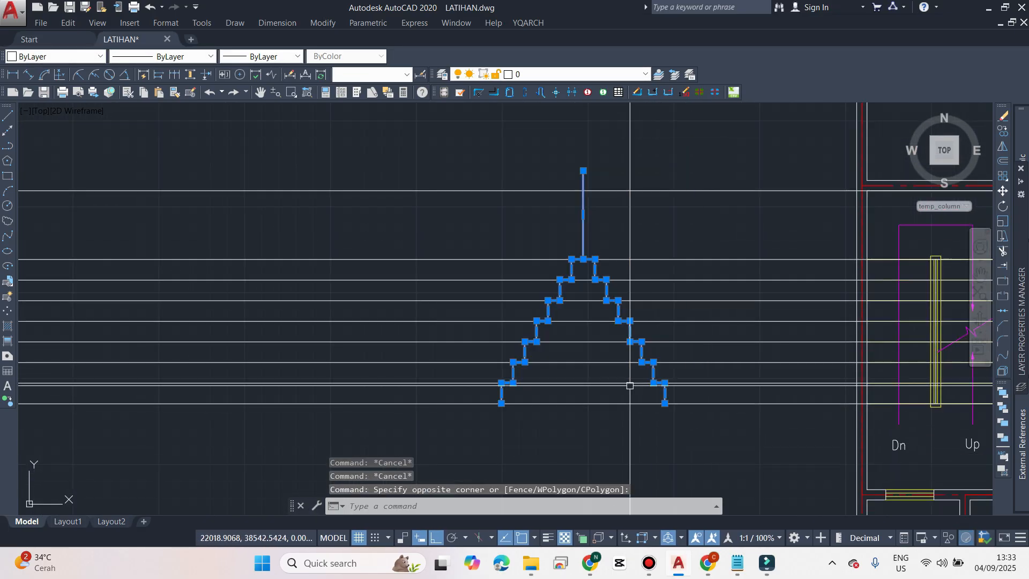
key(Escape)
key(Escape)
- Erase all the horizontal construction lines crossing the stair profile and the plan
scroll(539, 234, down, 5)
click(492, 202)
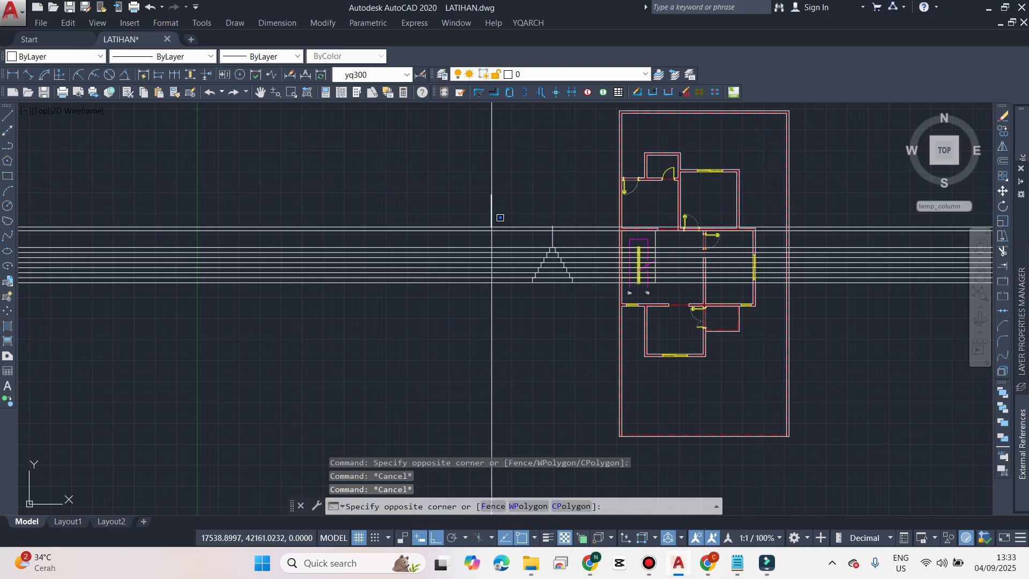
click(480, 300)
text(e)
key(Return)
- Rotate the whole stair profile 90° counterclockwise about a point near its apex
scroll(590, 155, up, 3)
click(489, 375)
text(ro)
key(Return)
click(533, 325)
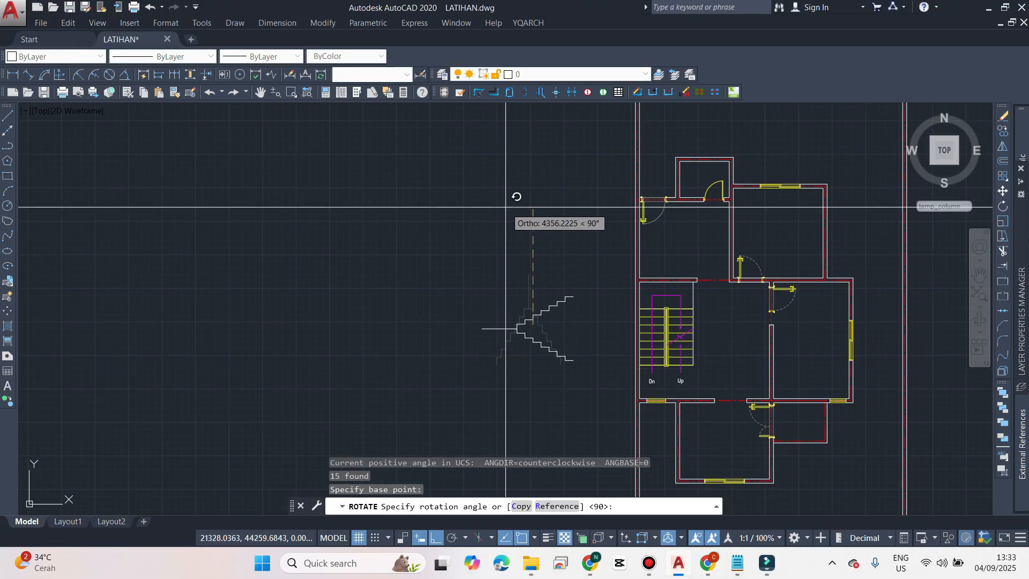
key(Escape)
key(Escape)
- Draw a sloping polyline along the lower flight's inner step corners
scroll(568, 345, up, 5)
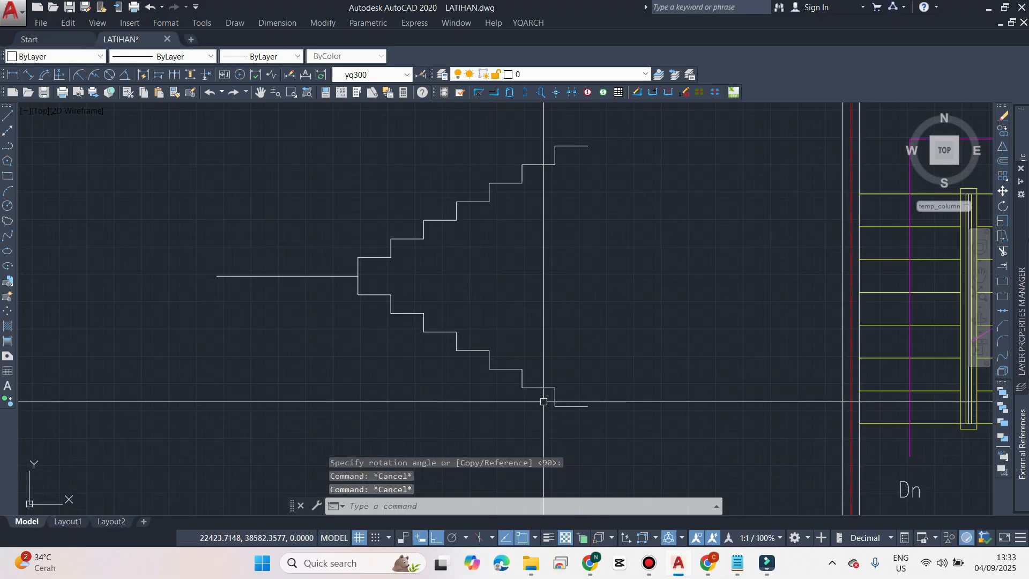
text(pl)
key(Return)
scroll(530, 383, up, 2)
click(518, 390)
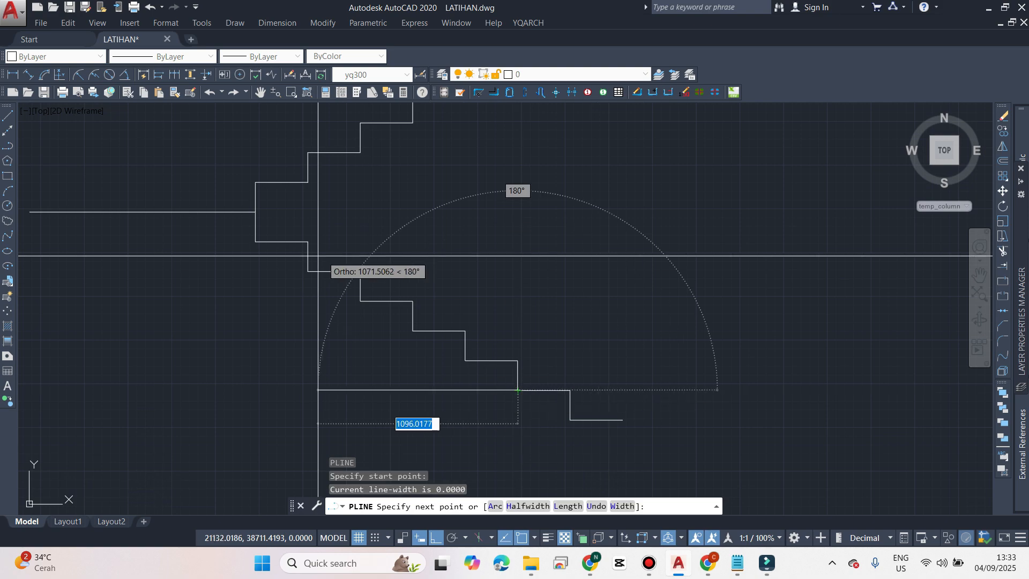
click(308, 273)
key(Escape)
scroll(520, 401, down, 5)
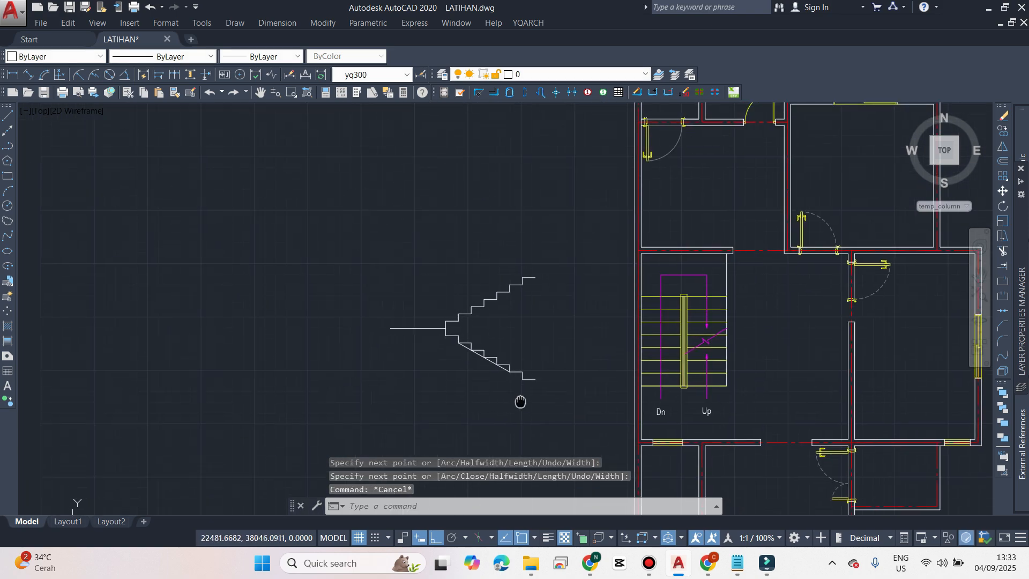
- Offset the lower flight's sloping line and the landing line 120 downwards for the slab thickness
scroll(520, 401, up, 3)
scroll(602, 317, up, 3)
text(o)
key(Return)
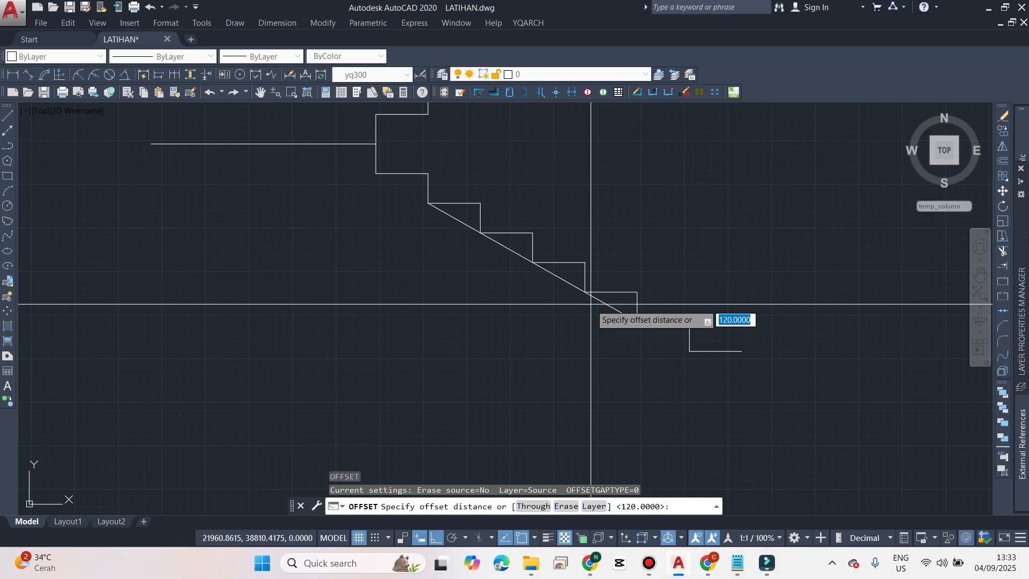
key(Return)
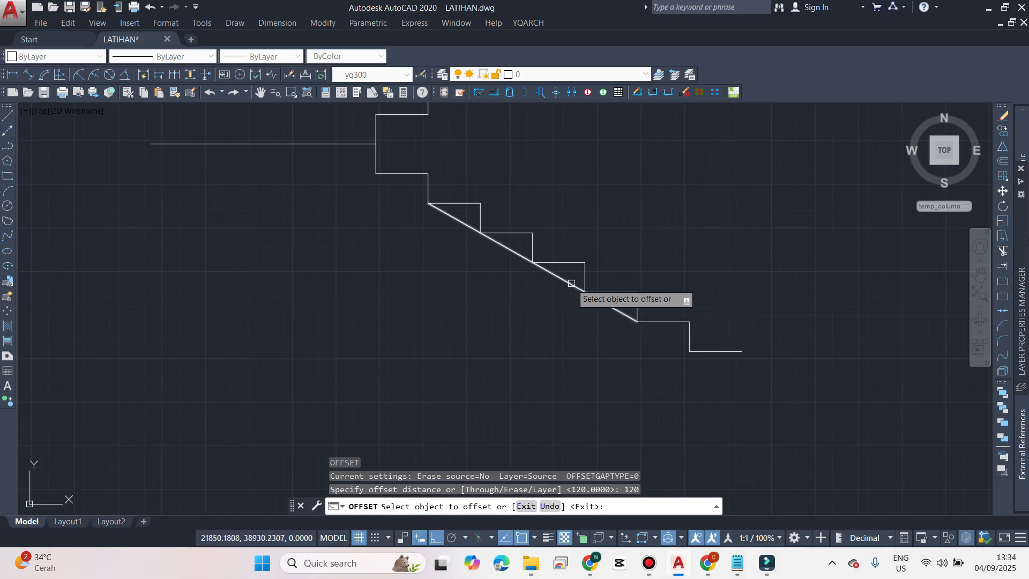
click(571, 286)
click(504, 343)
middle_drag(487, 355, 578, 399)
- Draw a sloping polyline along the upper flight's inner step corners, from the first step to the last
click(531, 290)
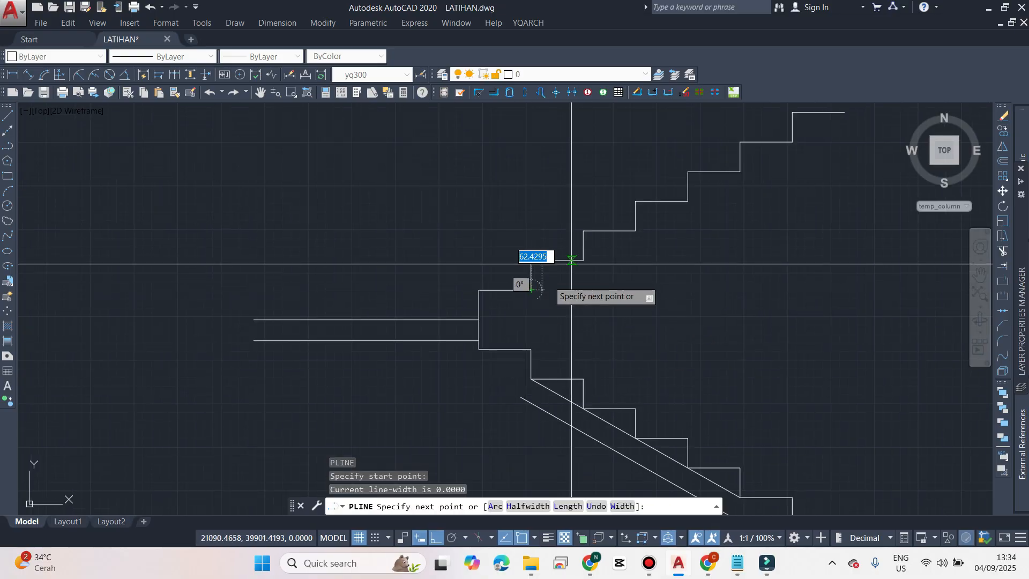
middle_drag(771, 145, 692, 287)
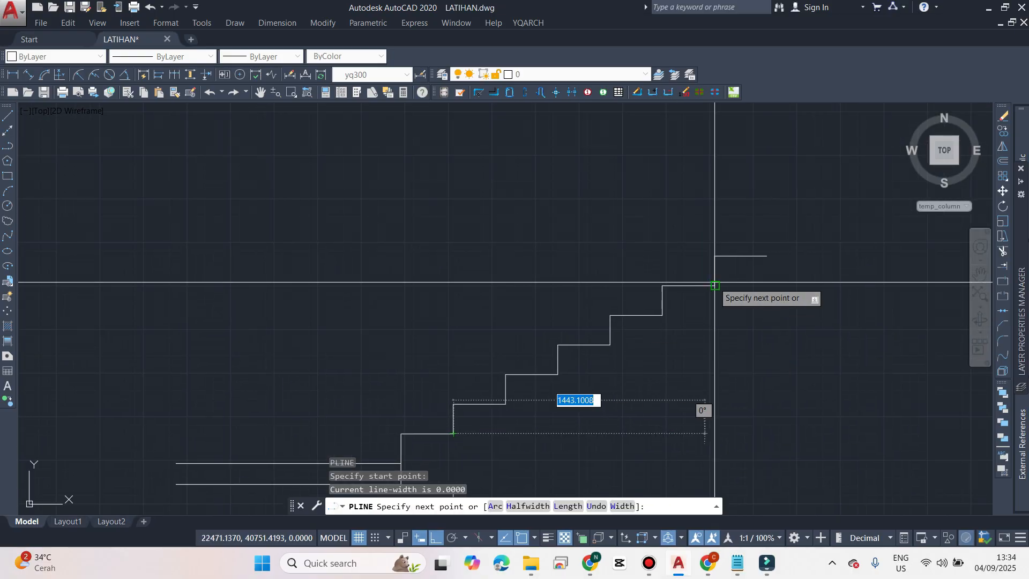
click(714, 285)
key(Return)
- Offset the floor line at the foot of the lower flight 120 downwards
middle_drag(566, 422, 648, 158)
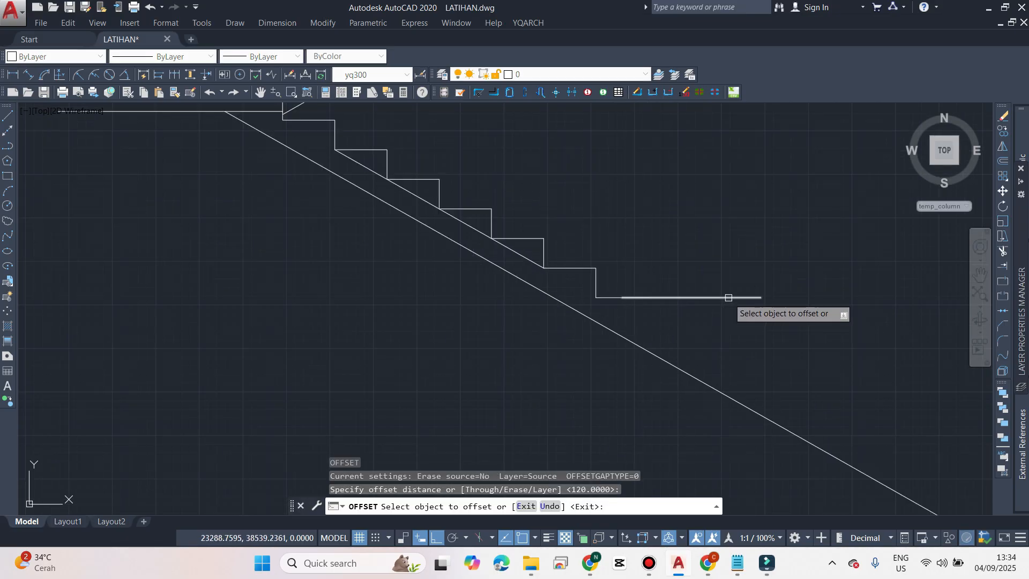
click(727, 297)
click(726, 344)
middle_drag(673, 361, 693, 368)
key(Escape)
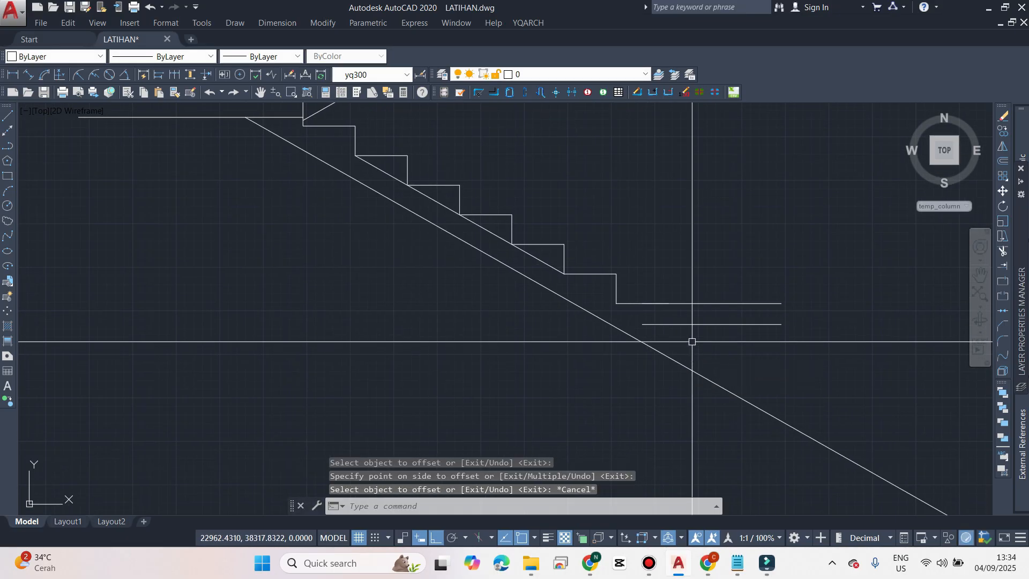
- Extend the offset floor line to the lower flight's sloping underside and trim the slab lines where they meet
text(EX)
key(Return)
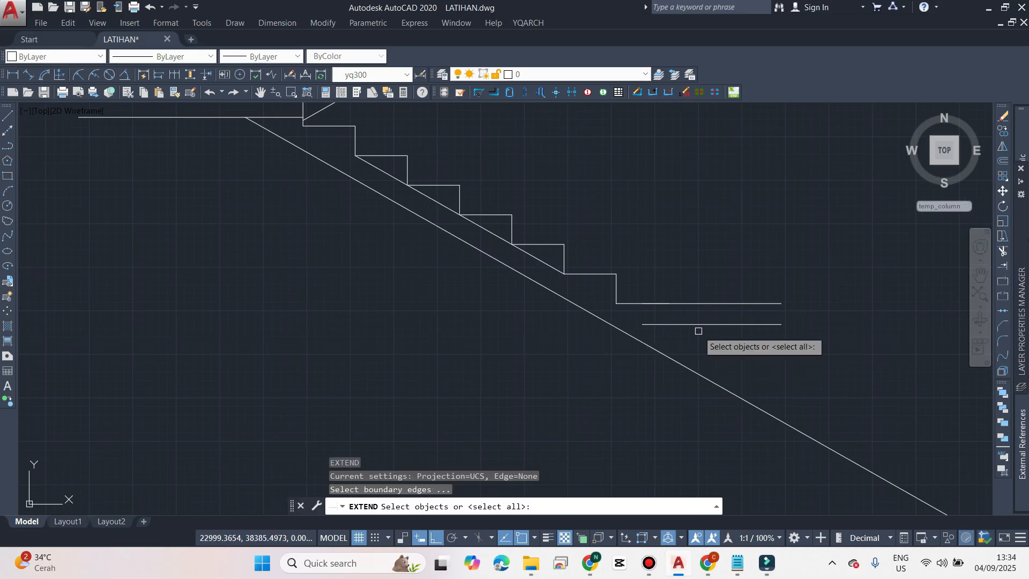
key(Return)
click(689, 324)
middle_drag(661, 344, 664, 345)
key(Escape)
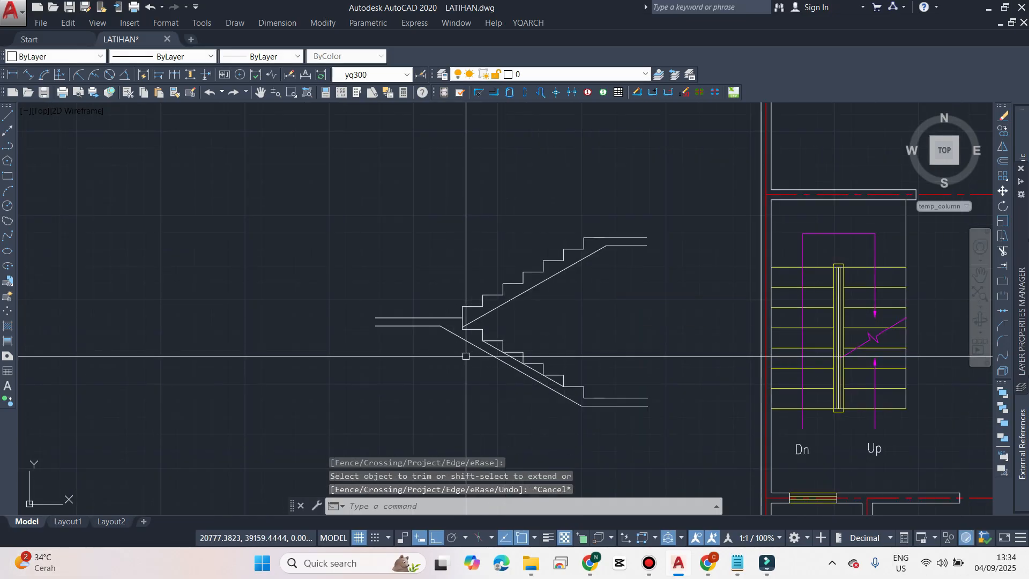
scroll(461, 322, down, 2)
scroll(452, 269, up, 6)
middle_drag(500, 296, 493, 309)
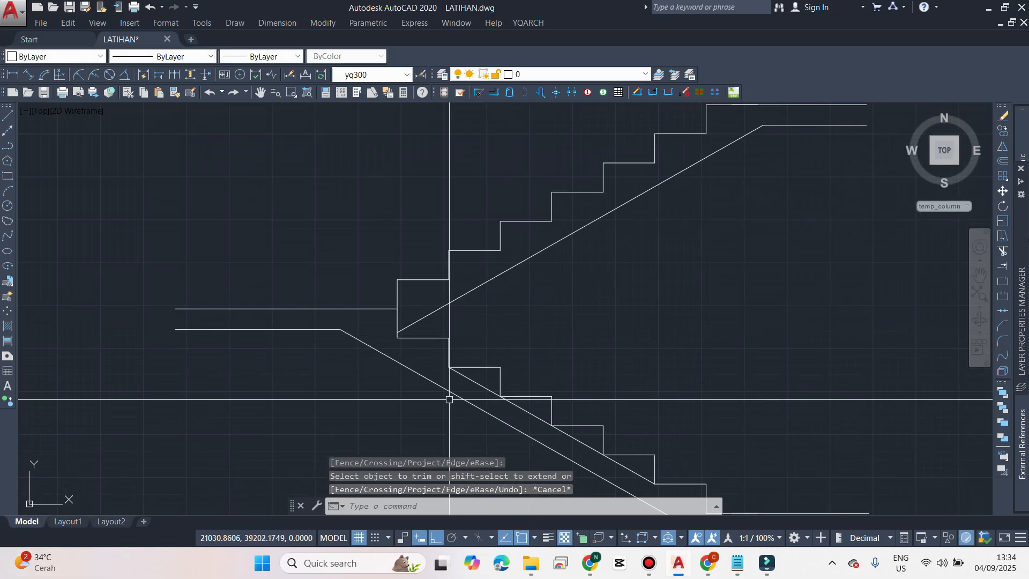
- Erase the leftover sloping line along the lower flight's inner step corners, just above the slab underside
key(Escape)
click(471, 378)
text(E)
key(Return)
- Insert a YQArch double-tread staircase section beside the hand-drawn profile: storey height 3000, tread run 300, 18 steps, board thickness 120, railing height 1000, first run leftward
scroll(477, 375, down, 5)
middle_drag(521, 374, 467, 295)
middle_drag(422, 256, 452, 275)
click(352, 16)
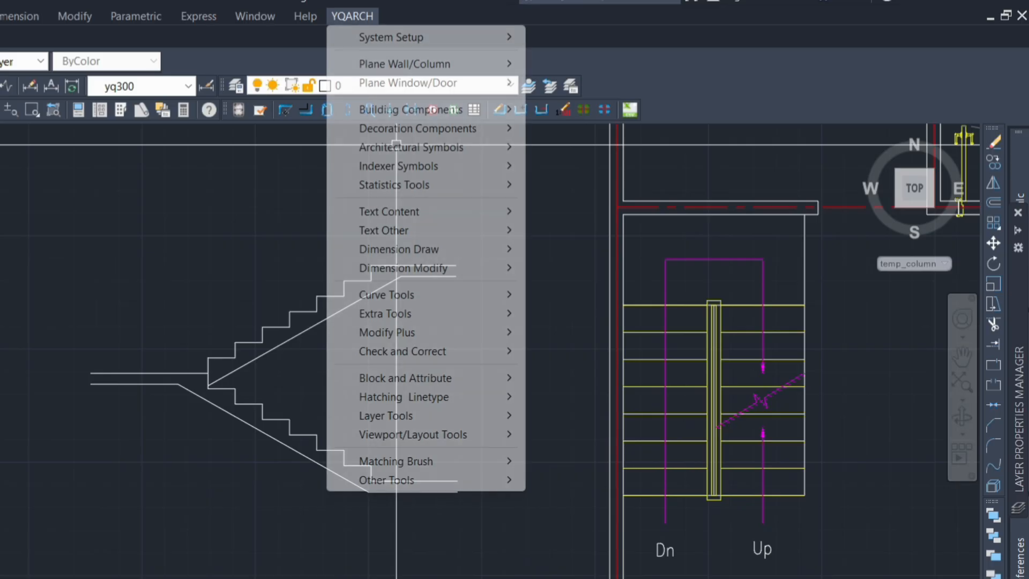
mouse_move(410, 110)
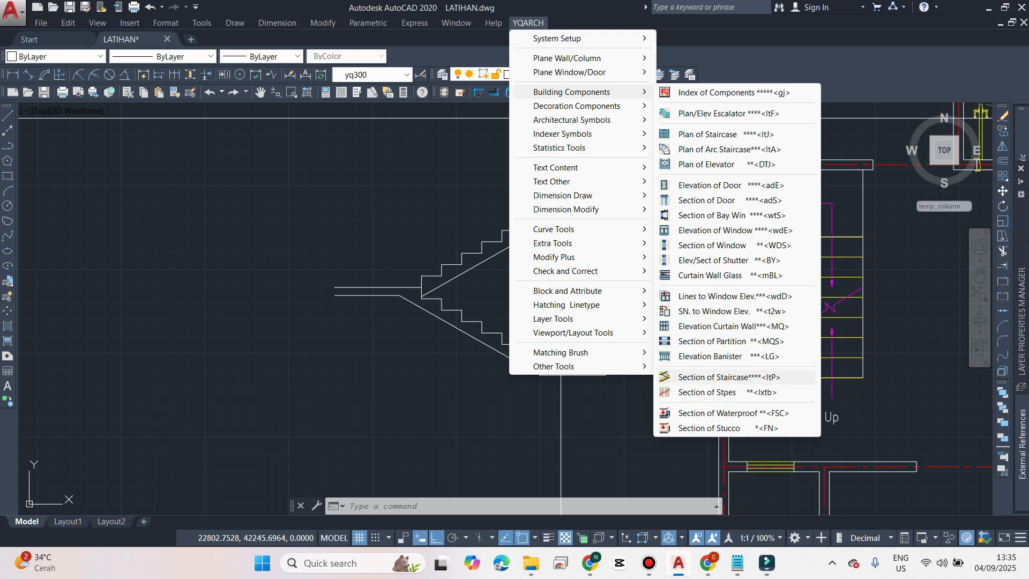
click(718, 377)
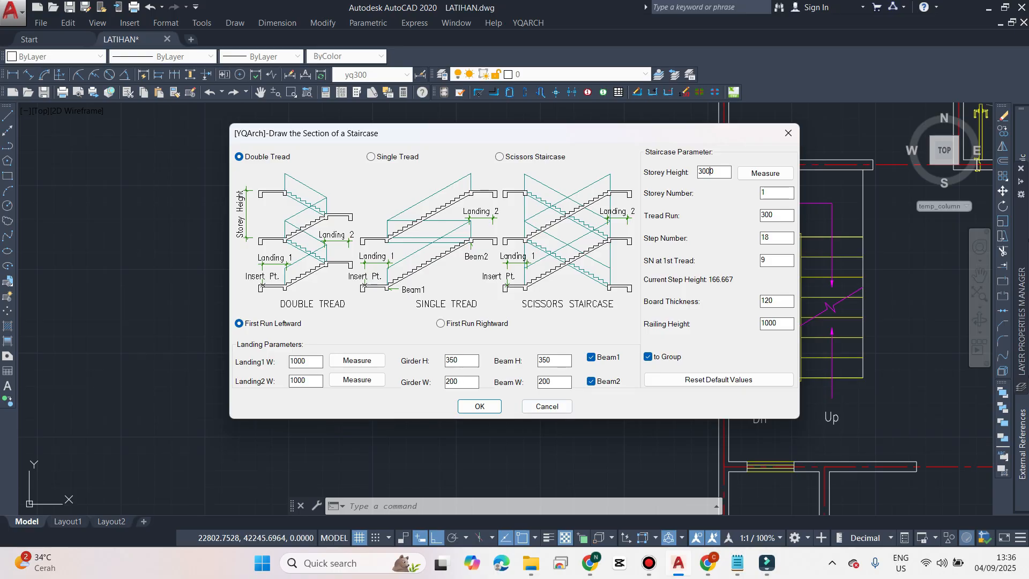
key(Return)
scroll(453, 274, down, 4)
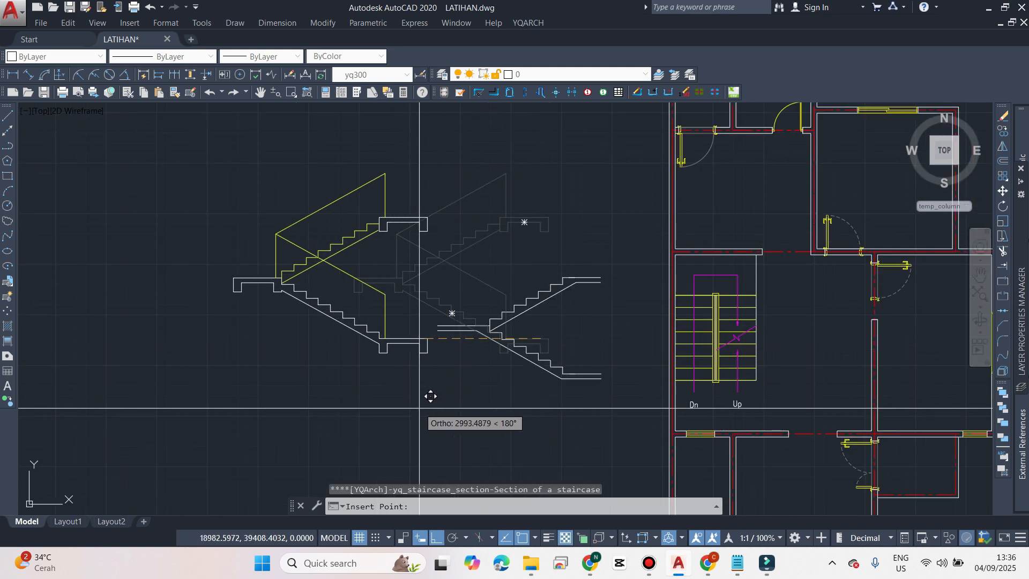
click(419, 406)
- Move the generated staircase section by its landing corner onto the matching corner of the hand-drawn profile
click(430, 181)
click(262, 379)
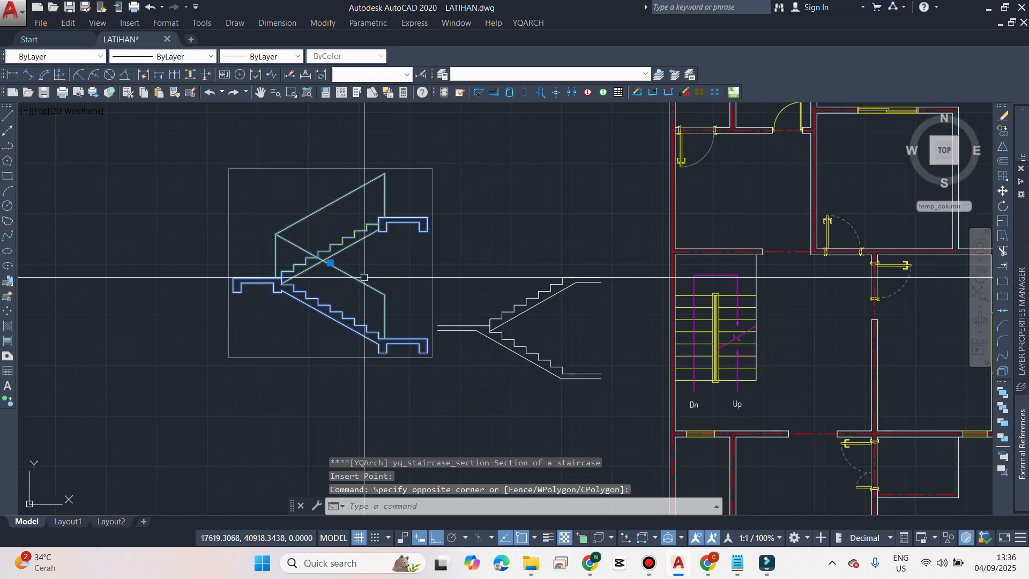
text(M)
key(Return)
scroll(263, 295, up, 4)
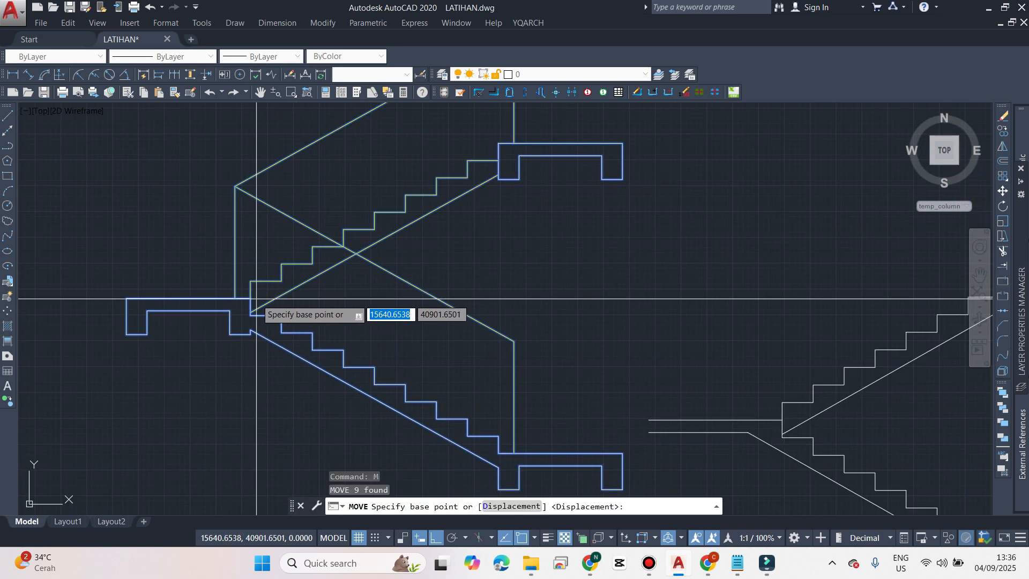
click(252, 299)
scroll(636, 316, down, 5)
scroll(616, 321, up, 3)
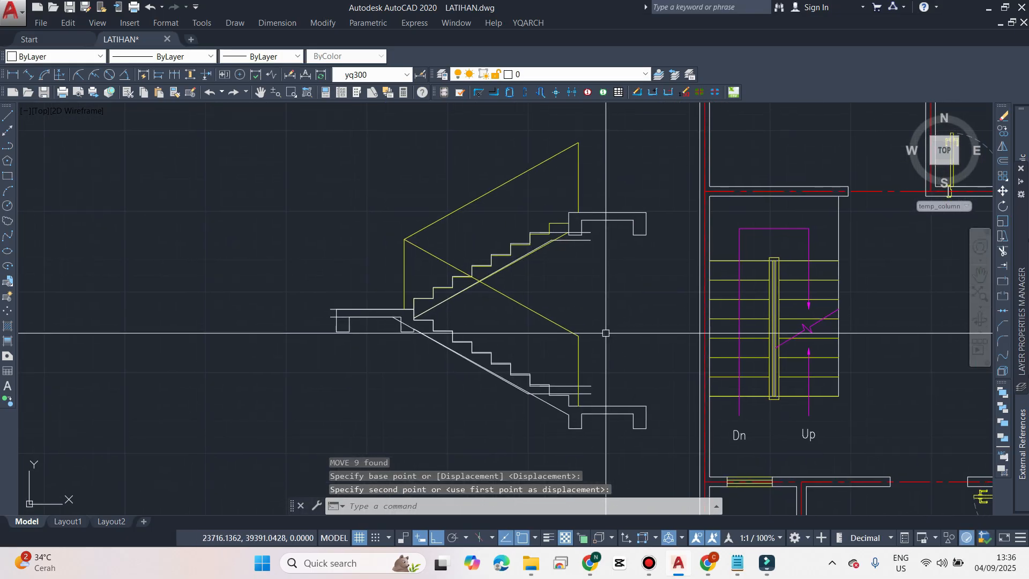
- Move the generated staircase section horizontally away from the hand-drawn profile, clear of its landing
middle_drag(613, 214, 613, 262)
click(621, 261)
middle_drag(582, 343, 559, 193)
middle_drag(586, 237, 585, 290)
scroll(581, 154, down, 2)
middle_drag(560, 204, 555, 328)
text(m)
key(Return)
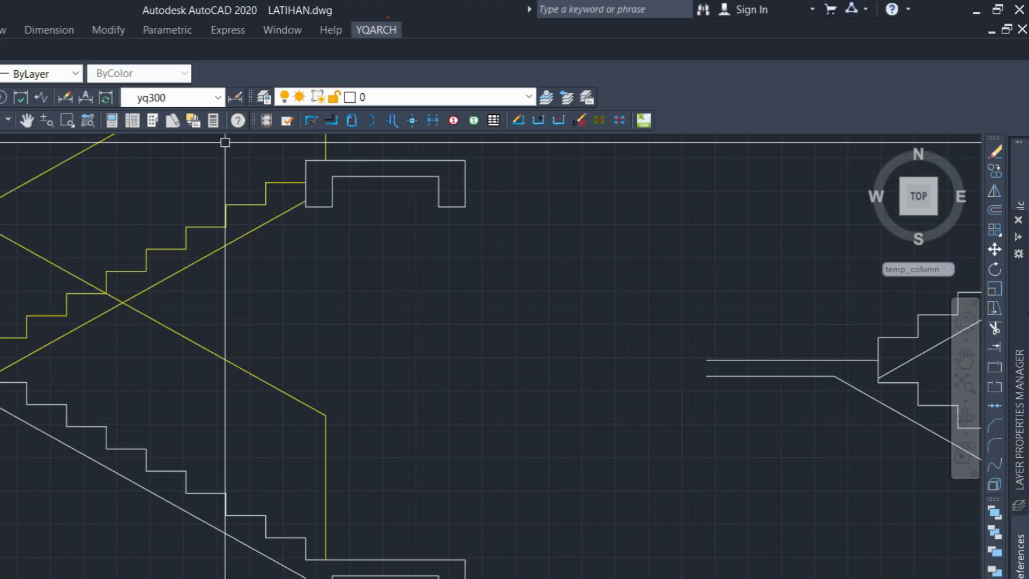
- Draw a YQArch banister elevation along the lower flight up to the landing: total height 1200, handrail 60, column gap 1200, pole diameter 20, pole gap 110
click(376, 29)
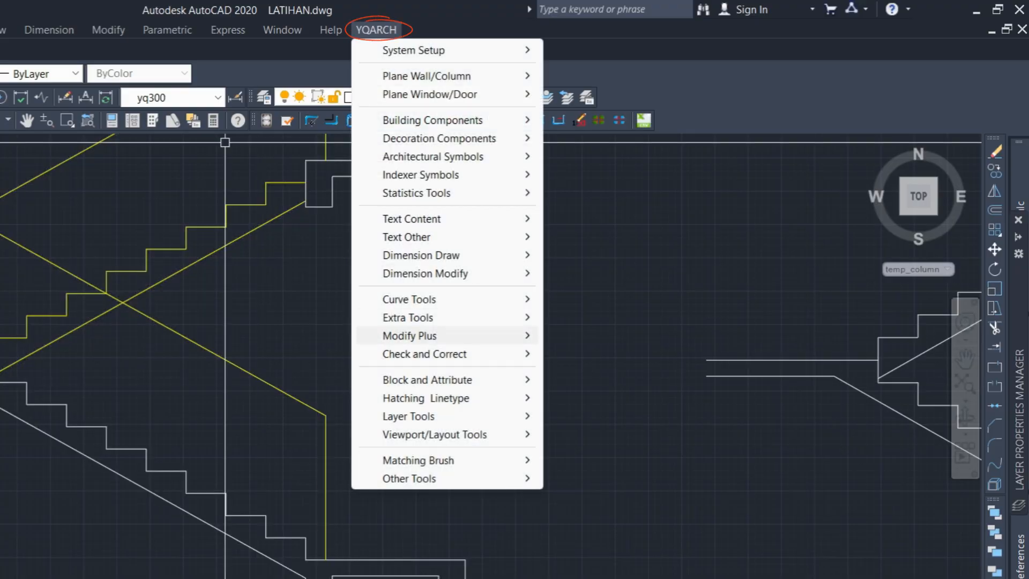
mouse_move(428, 120)
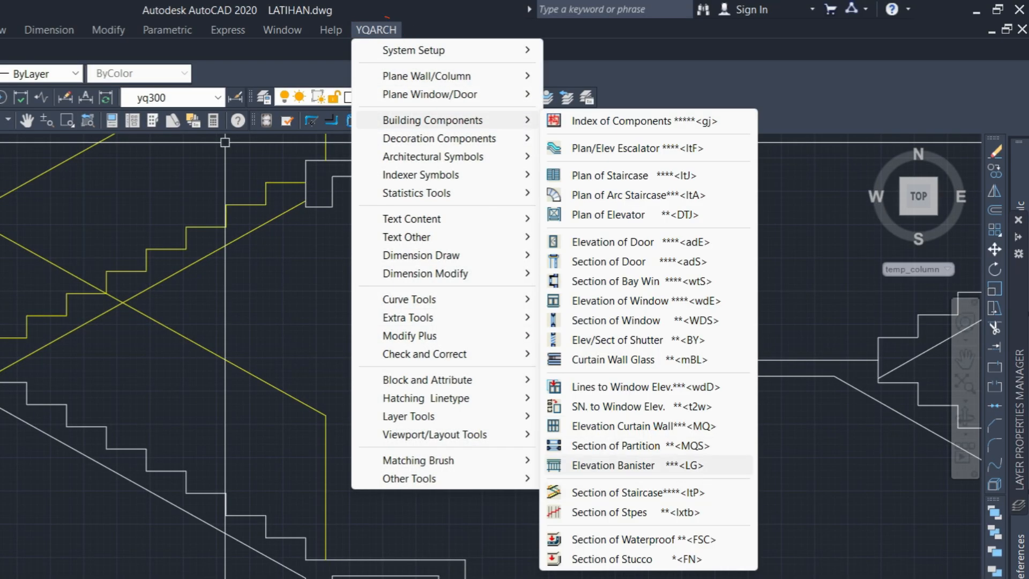
mouse_move(439, 138)
click(613, 465)
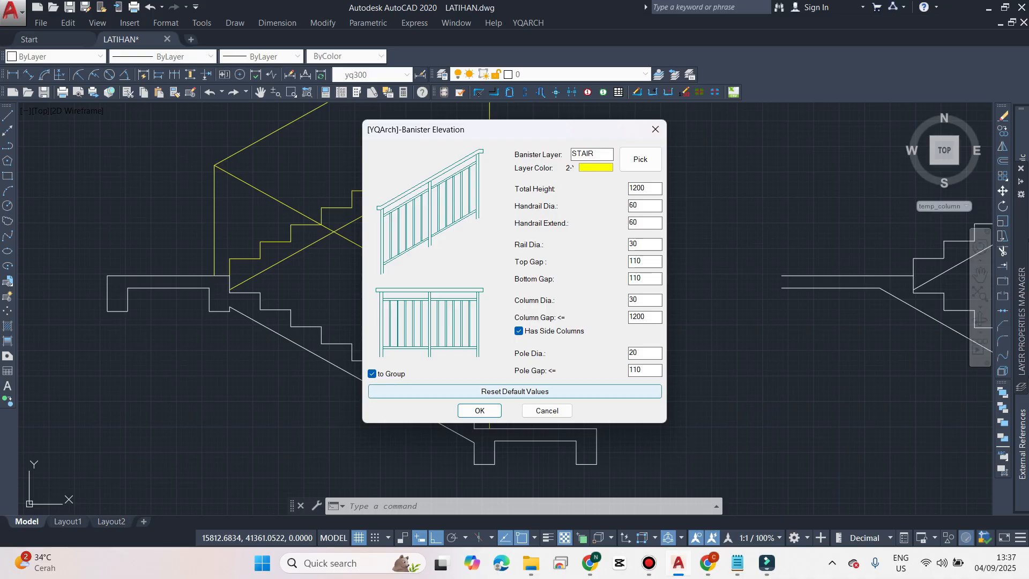
key(Return)
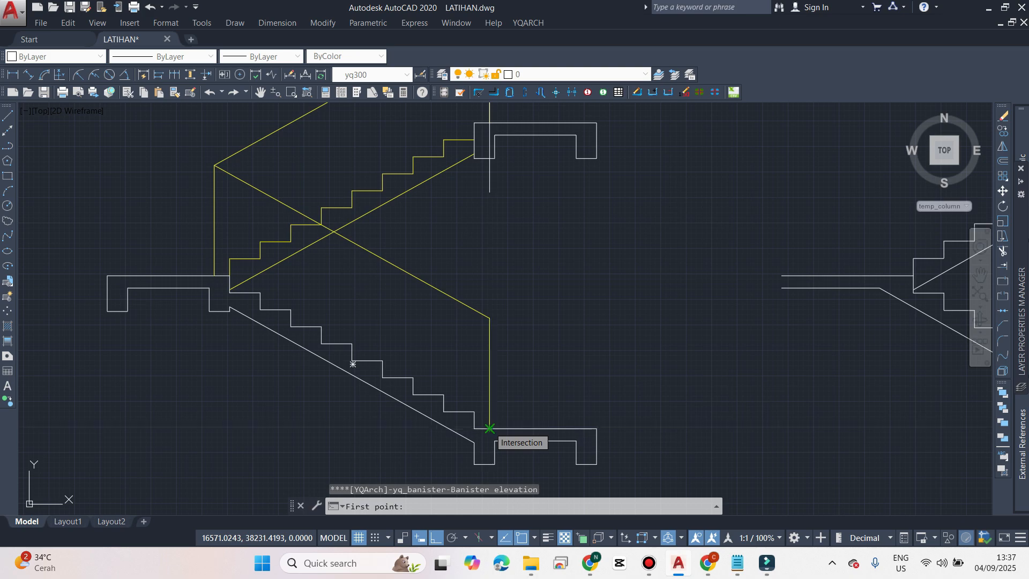
click(489, 428)
click(215, 276)
- Draw a second banister along the upper flight, from the landing to the upper floor edge, and end the command
click(214, 276)
middle_drag(263, 240, 389, 235)
scroll(390, 234, down, 2)
middle_drag(541, 186, 485, 287)
click(475, 261)
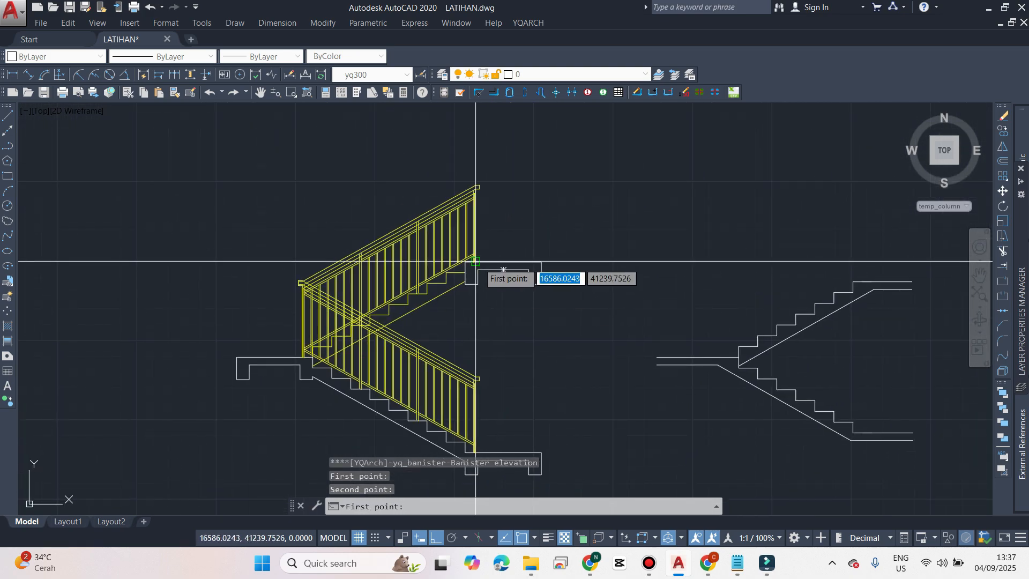
key(Escape)
key(Escape)
- Examine the generated staircase section with its banisters and compare it with the hand-drawn profile and floor plan
scroll(419, 278, down, 2)
middle_drag(419, 278, 566, 189)
scroll(567, 189, up, 2)
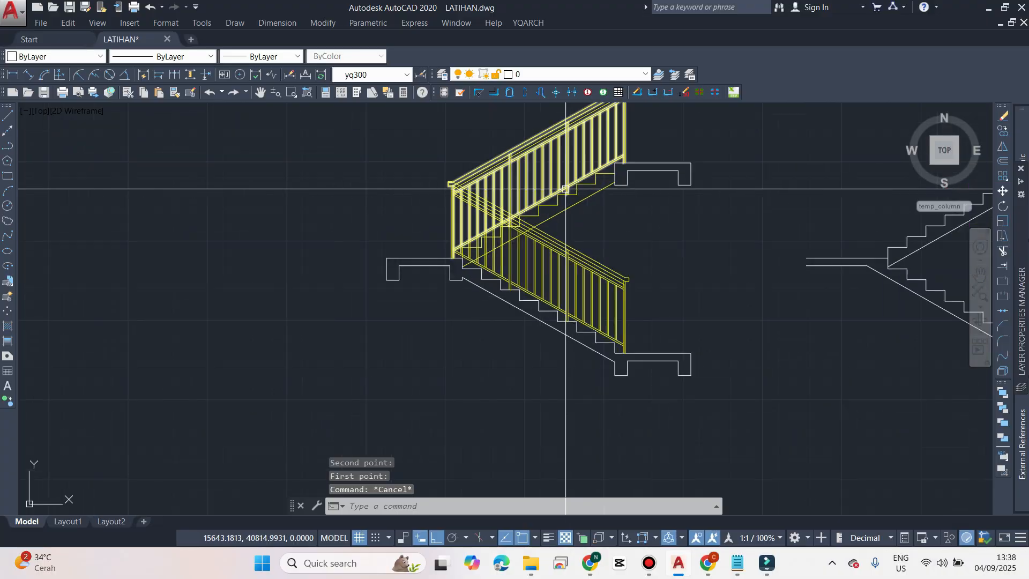
scroll(536, 321, down, 1)
scroll(489, 294, down, 5)
scroll(466, 252, up, 4)
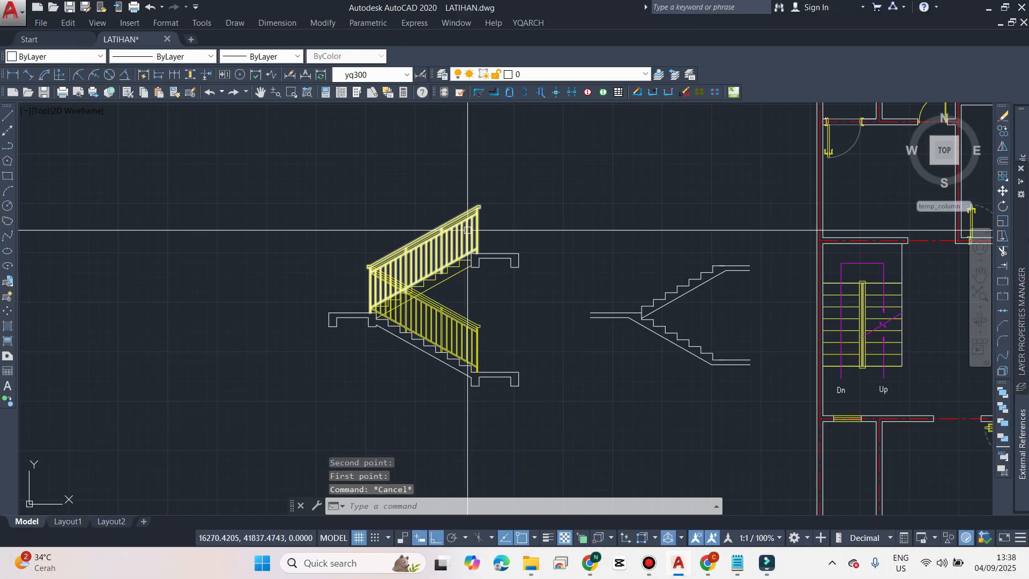
scroll(464, 246, up, 2)
middle_drag(643, 294, 521, 248)
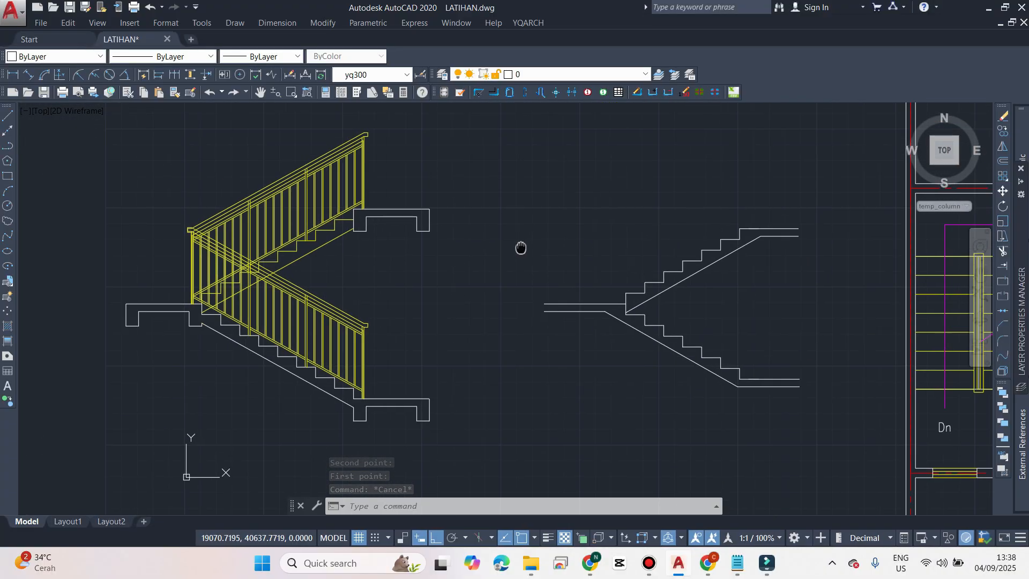
scroll(418, 225, down, 4)
scroll(341, 246, up, 2)
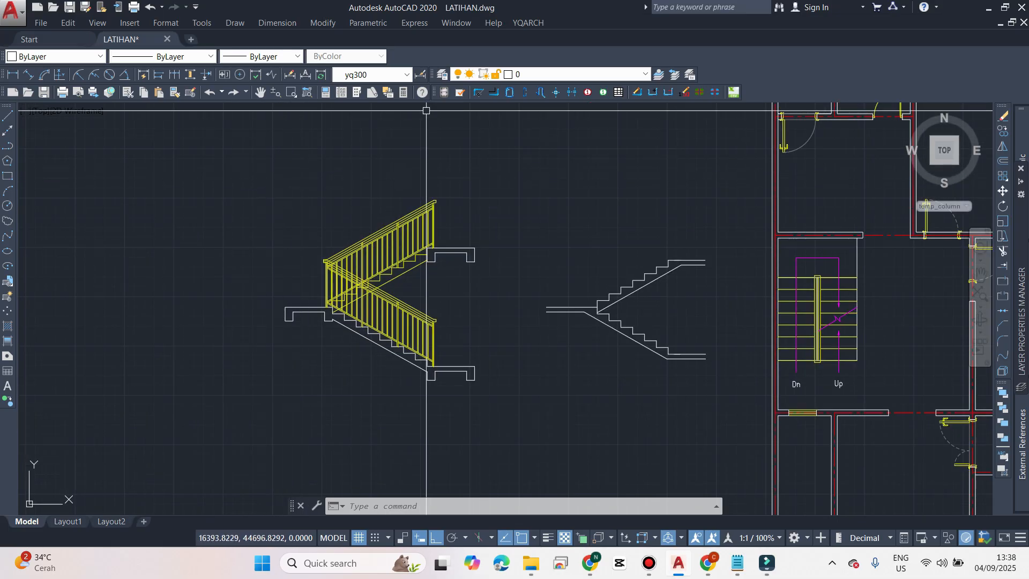
mouse_move(471, 220)
middle_down()
mouse_move(483, 234)
mouse_move(420, 278)
mouse_move(340, 268)
mouse_move(453, 268)
middle_up()
scroll(368, 229, up, 4)
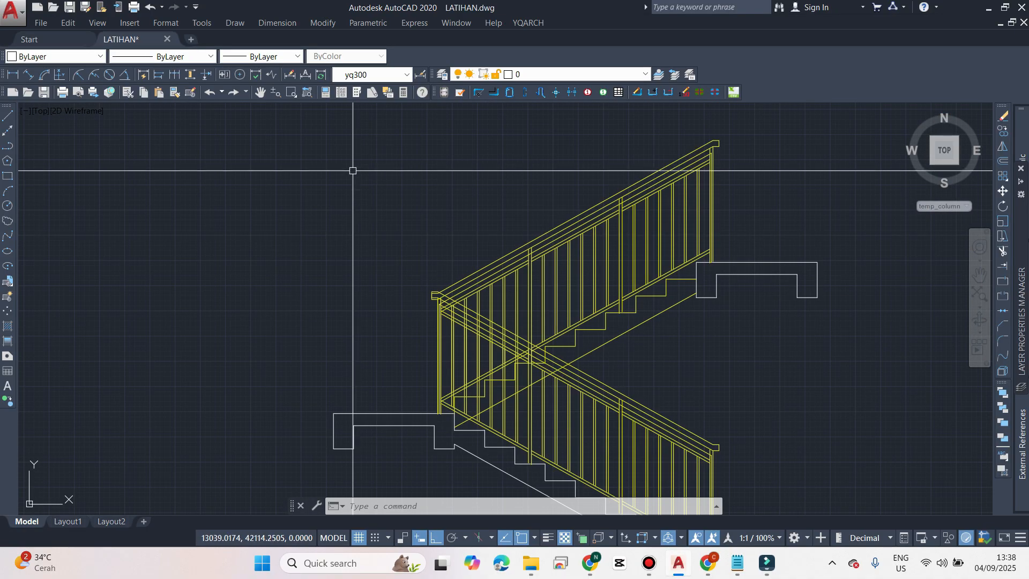
scroll(219, 168, down, 4)
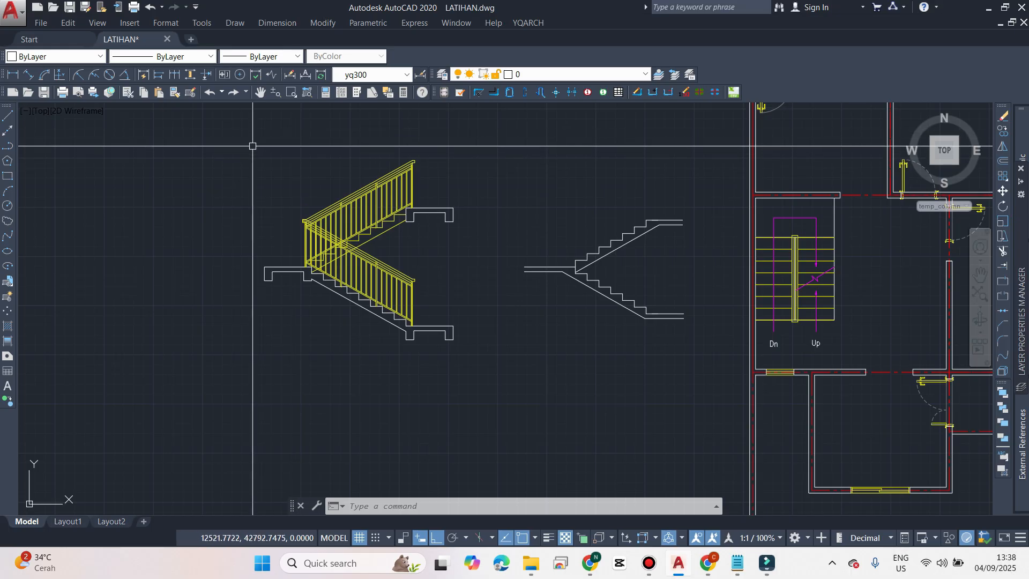
middle_drag(328, 113, 405, 189)
mouse_move(356, 257)
middle_down()
mouse_move(333, 150)
mouse_move(345, 237)
mouse_move(363, 269)
middle_up()
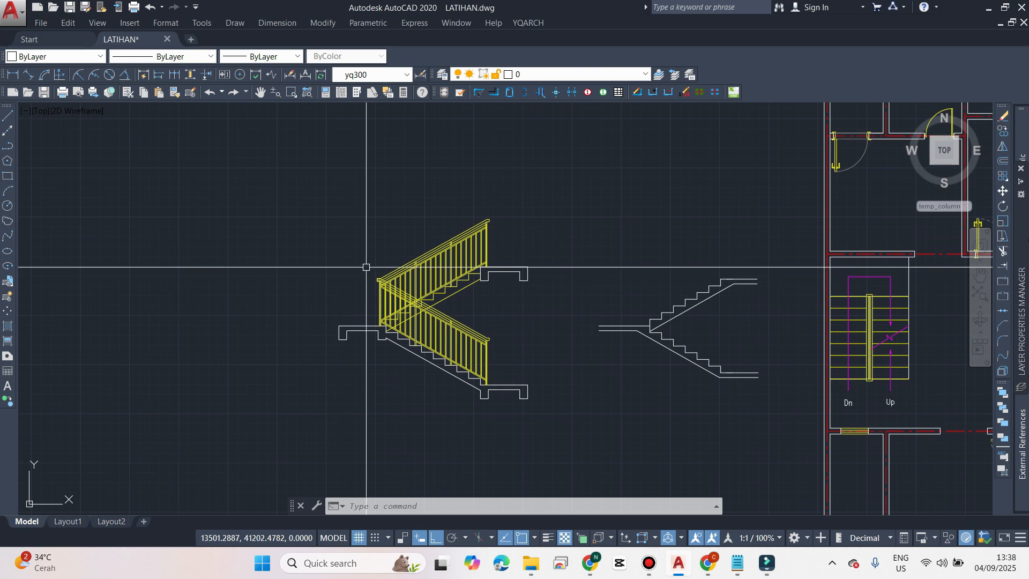
middle_drag(517, 257, 371, 196)
middle_drag(435, 247, 450, 301)
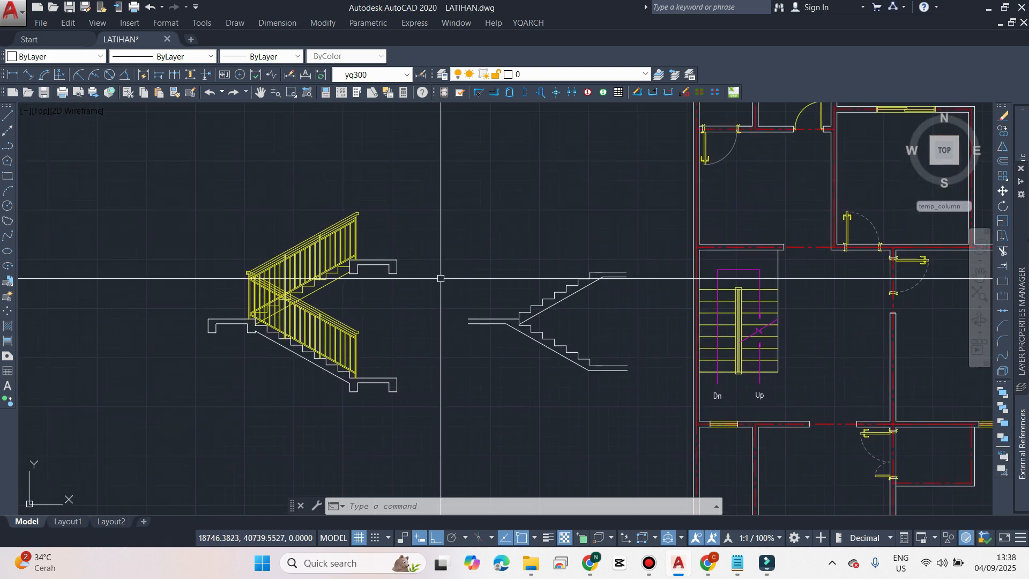
middle_drag(298, 206, 320, 223)
middle_drag(196, 215, 292, 181)
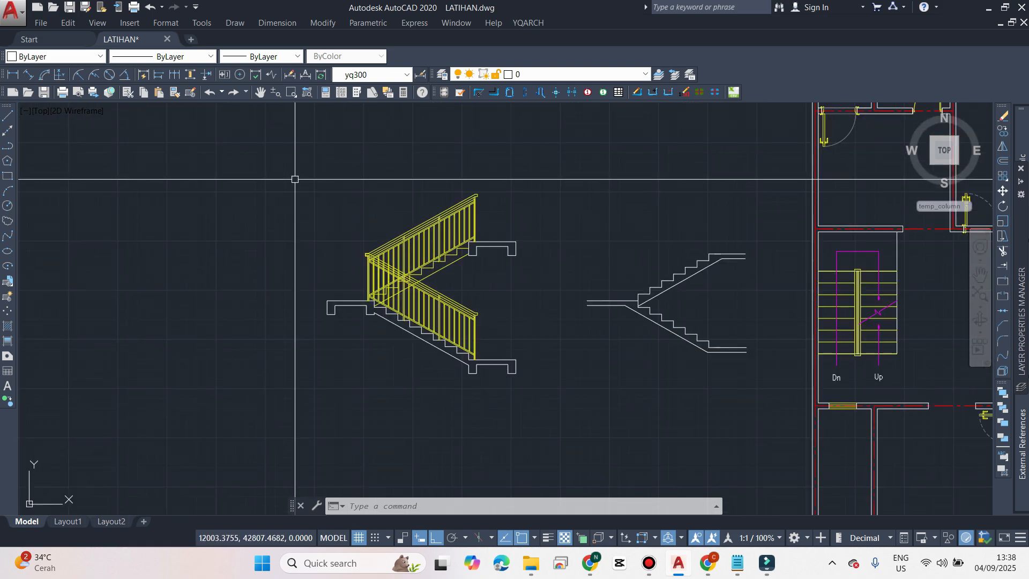